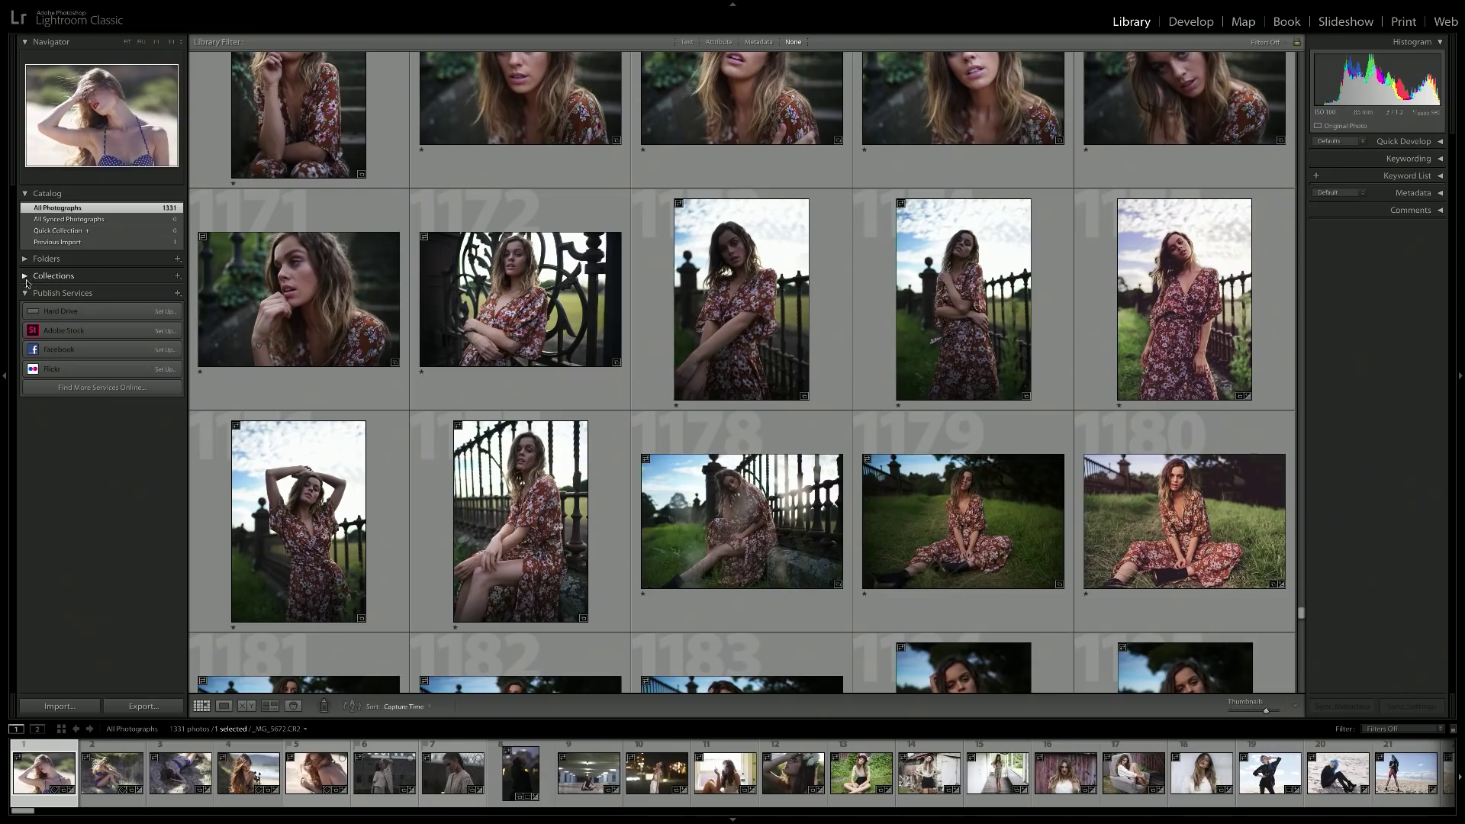
Expand the Collections list and check the available options for creating a new collection
left_click(26, 276)
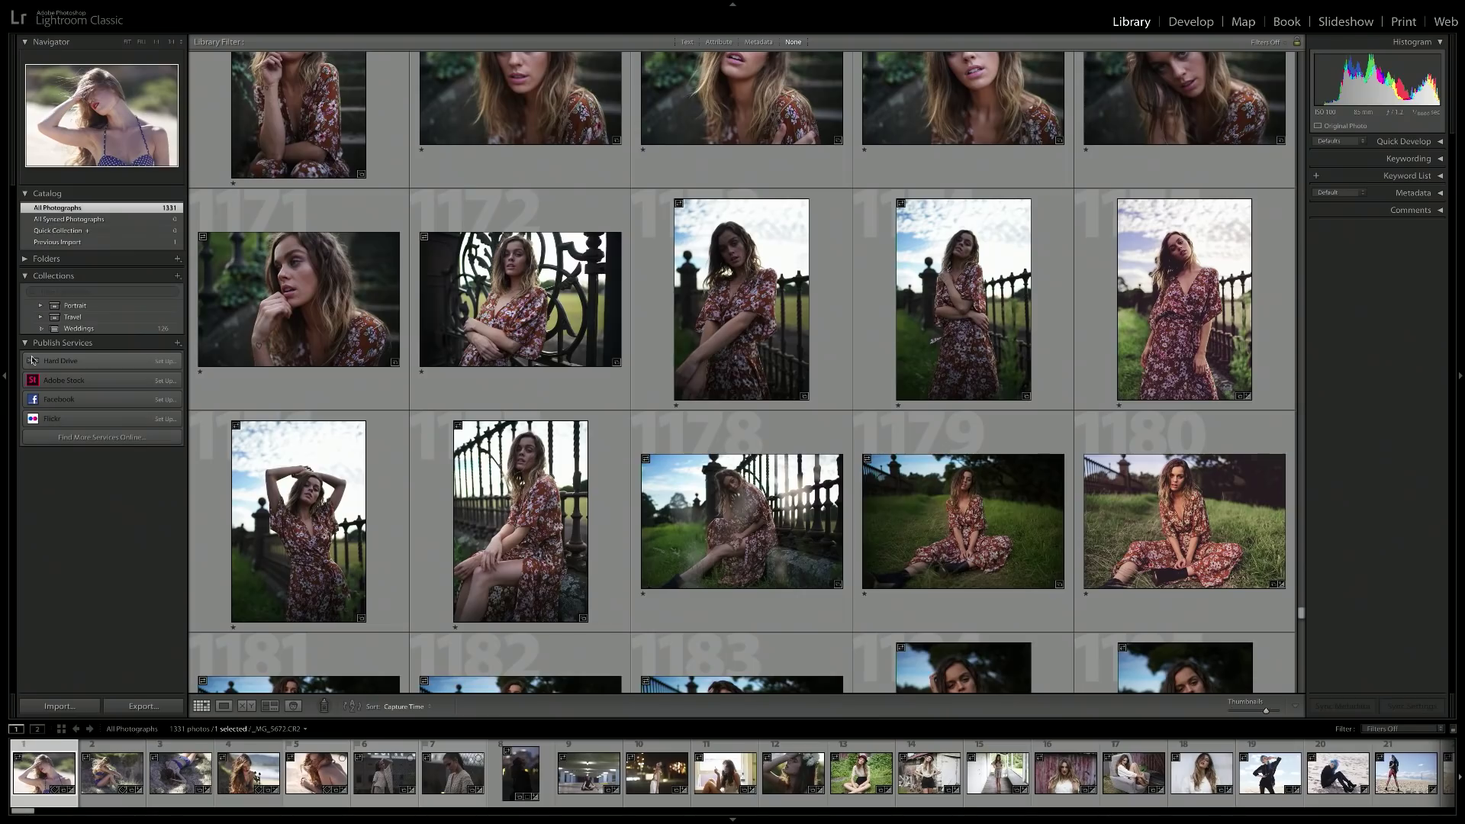
left_click(177, 277)
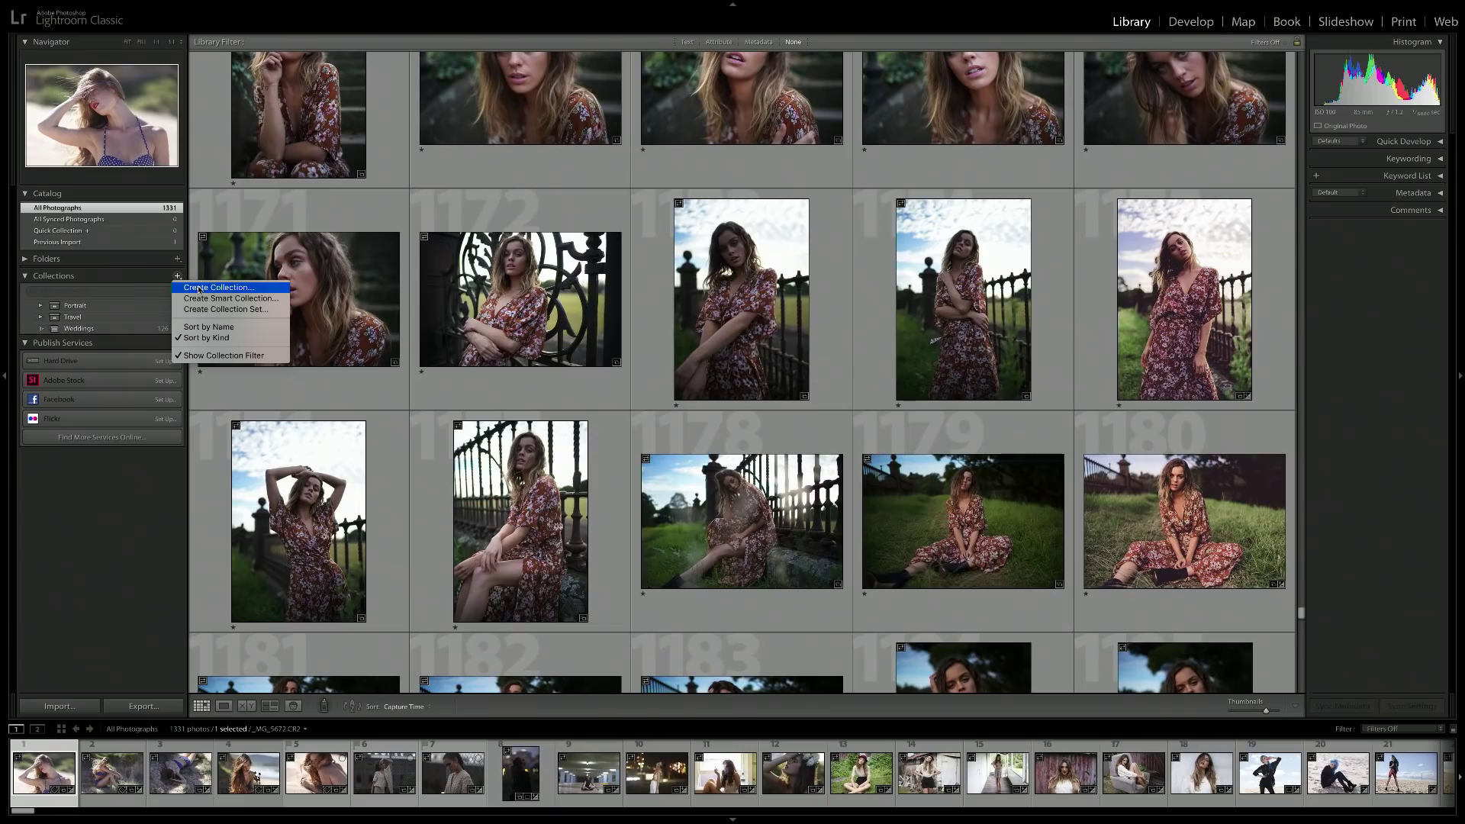
left_click(99, 304)
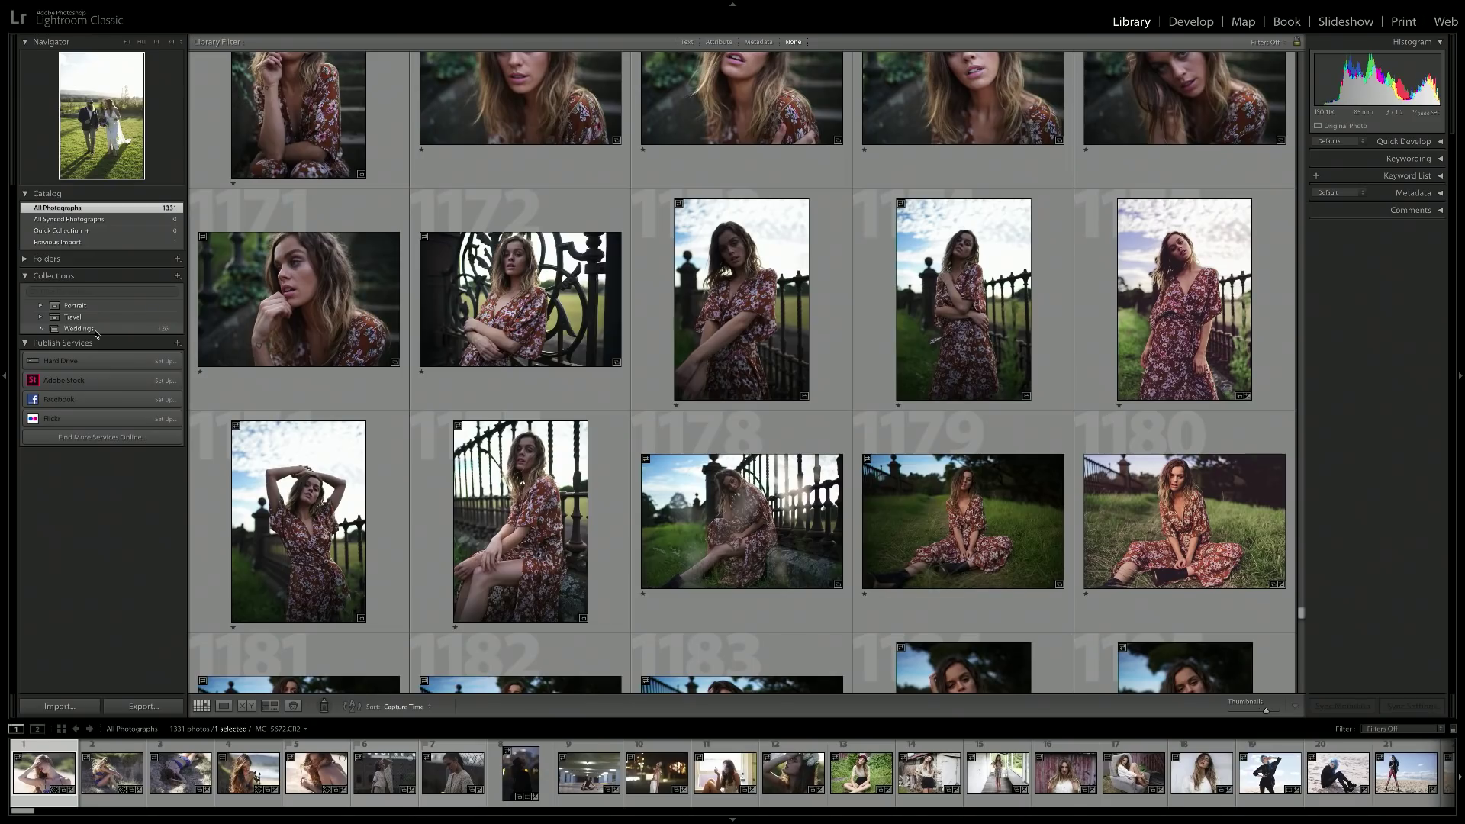
left_click(177, 277)
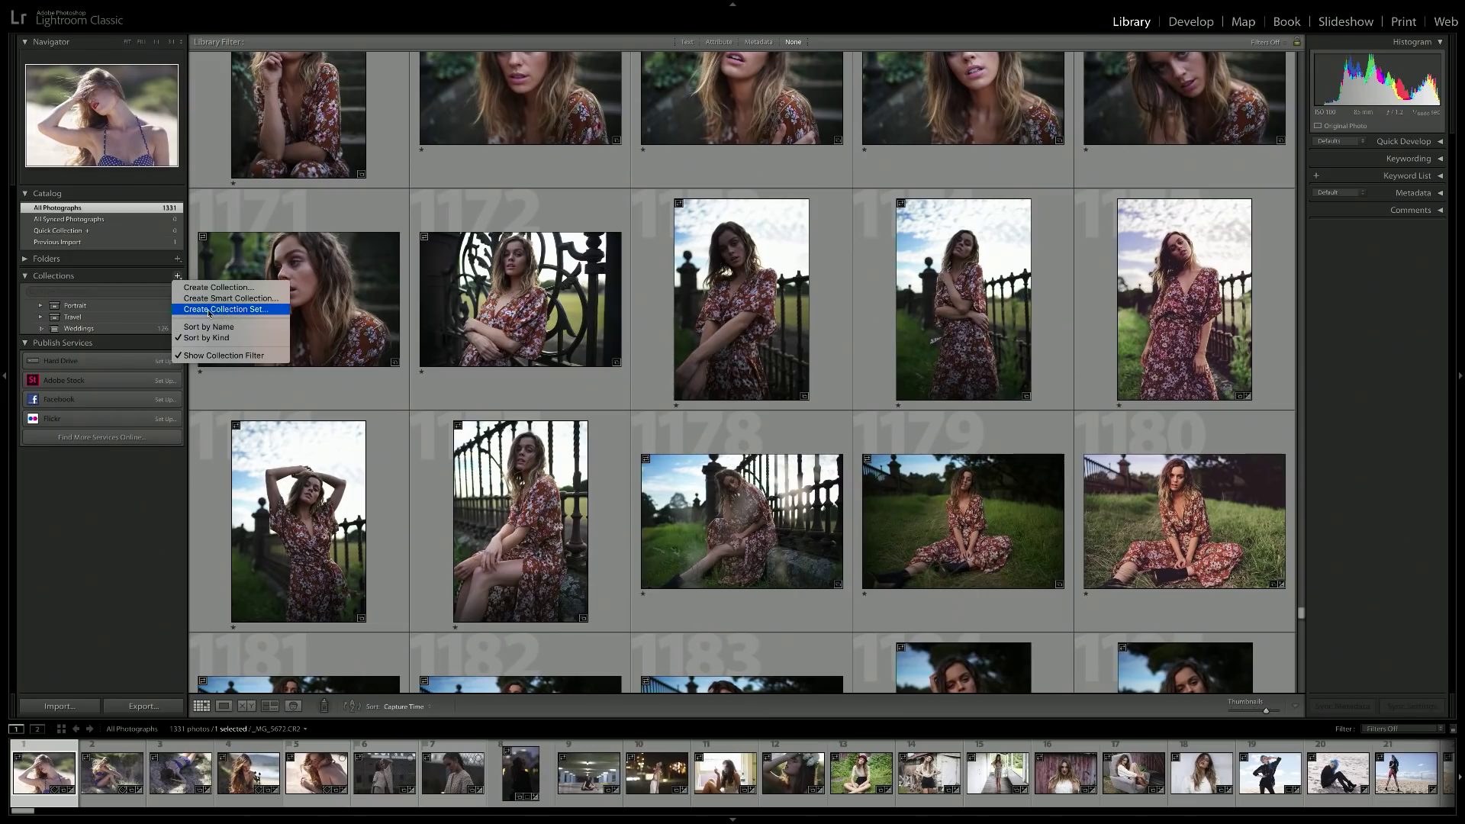
left_click(246, 311)
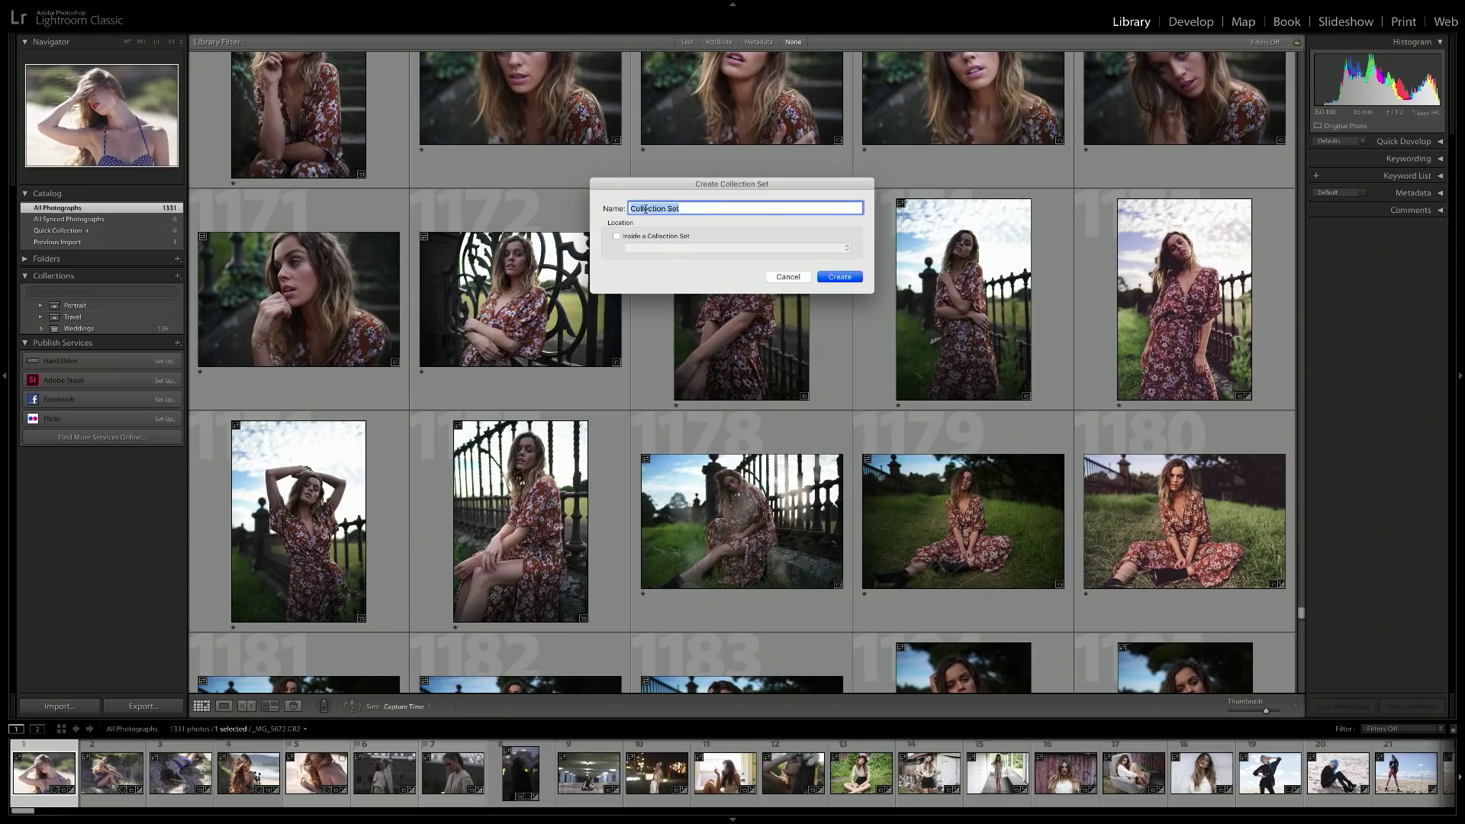
left_click(618, 237)
left_click(647, 249)
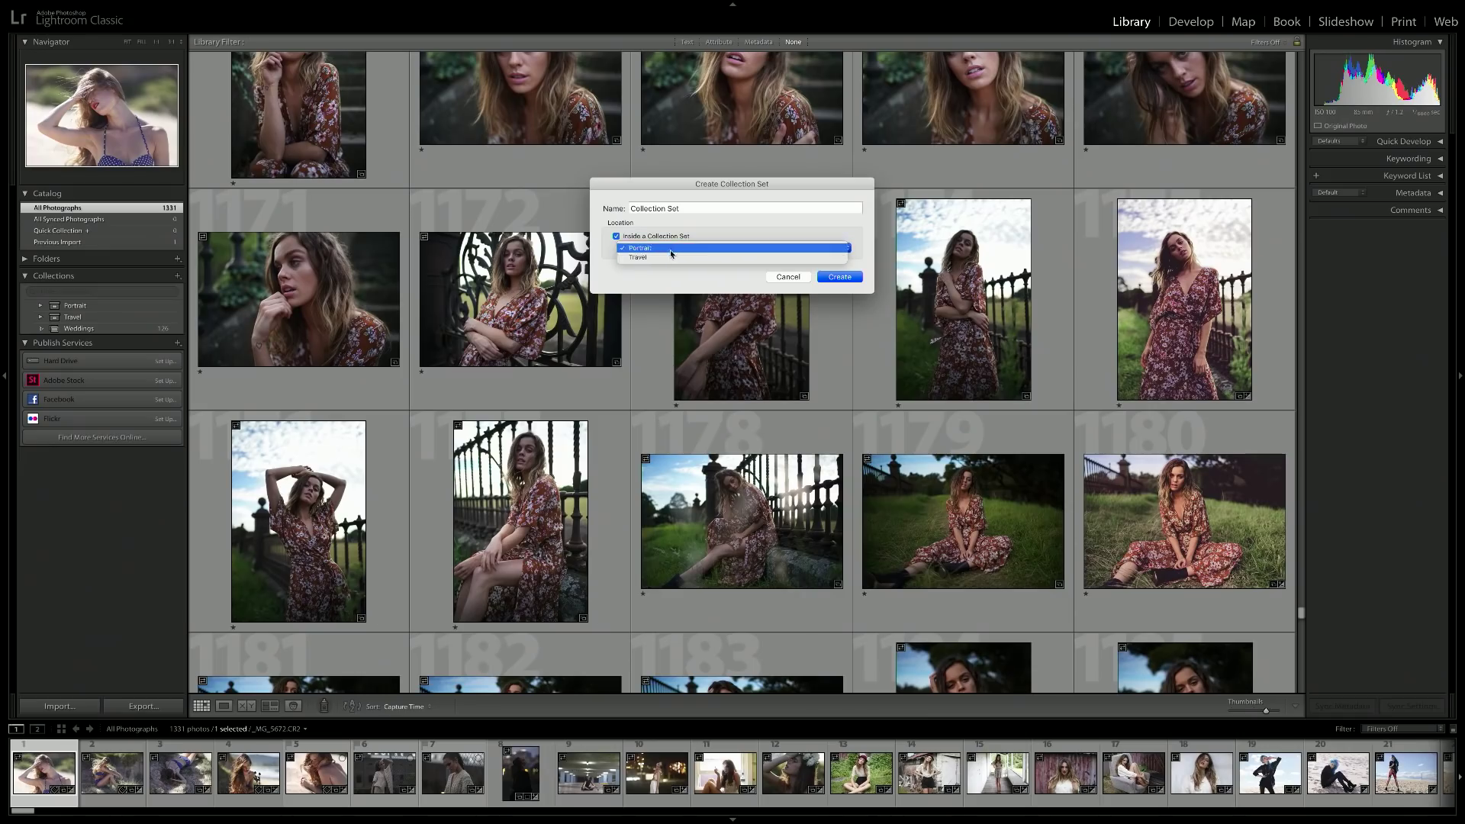
left_click(672, 258)
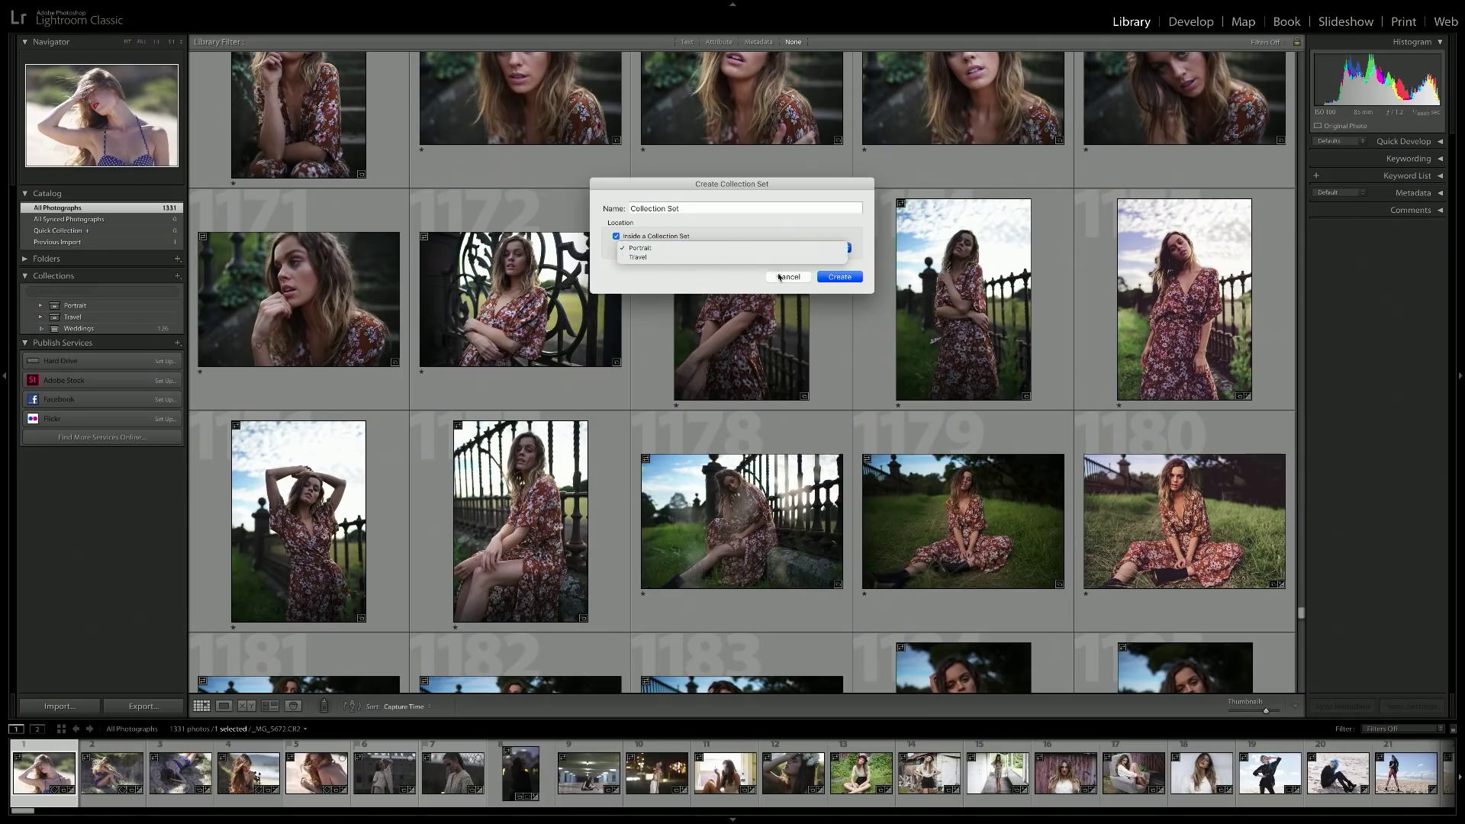
left_click(778, 276)
Expand the Portrait collection set and browse the photos in its Back Light 1 collection
left_click(40, 306)
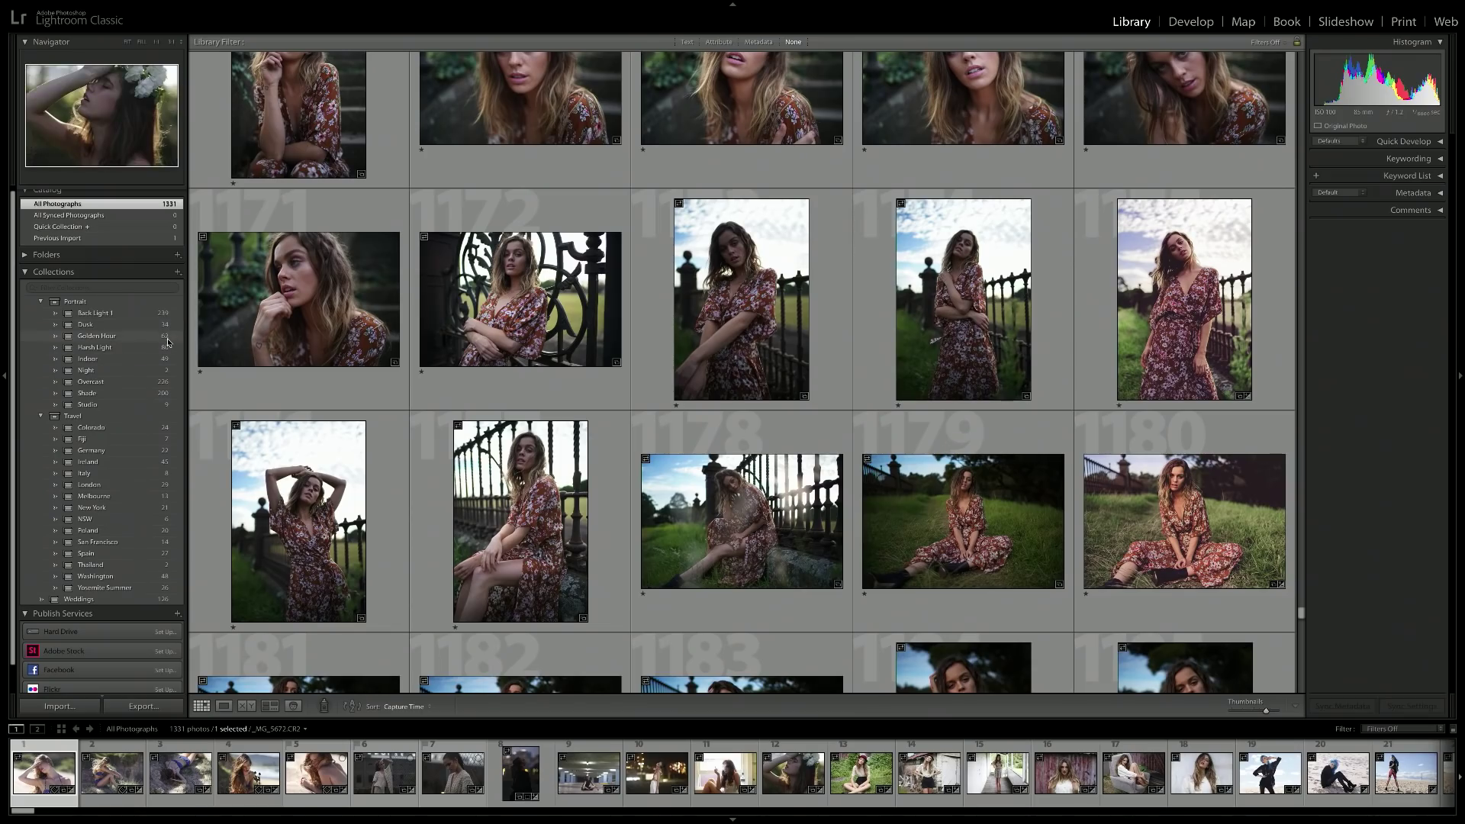
left_click(112, 316)
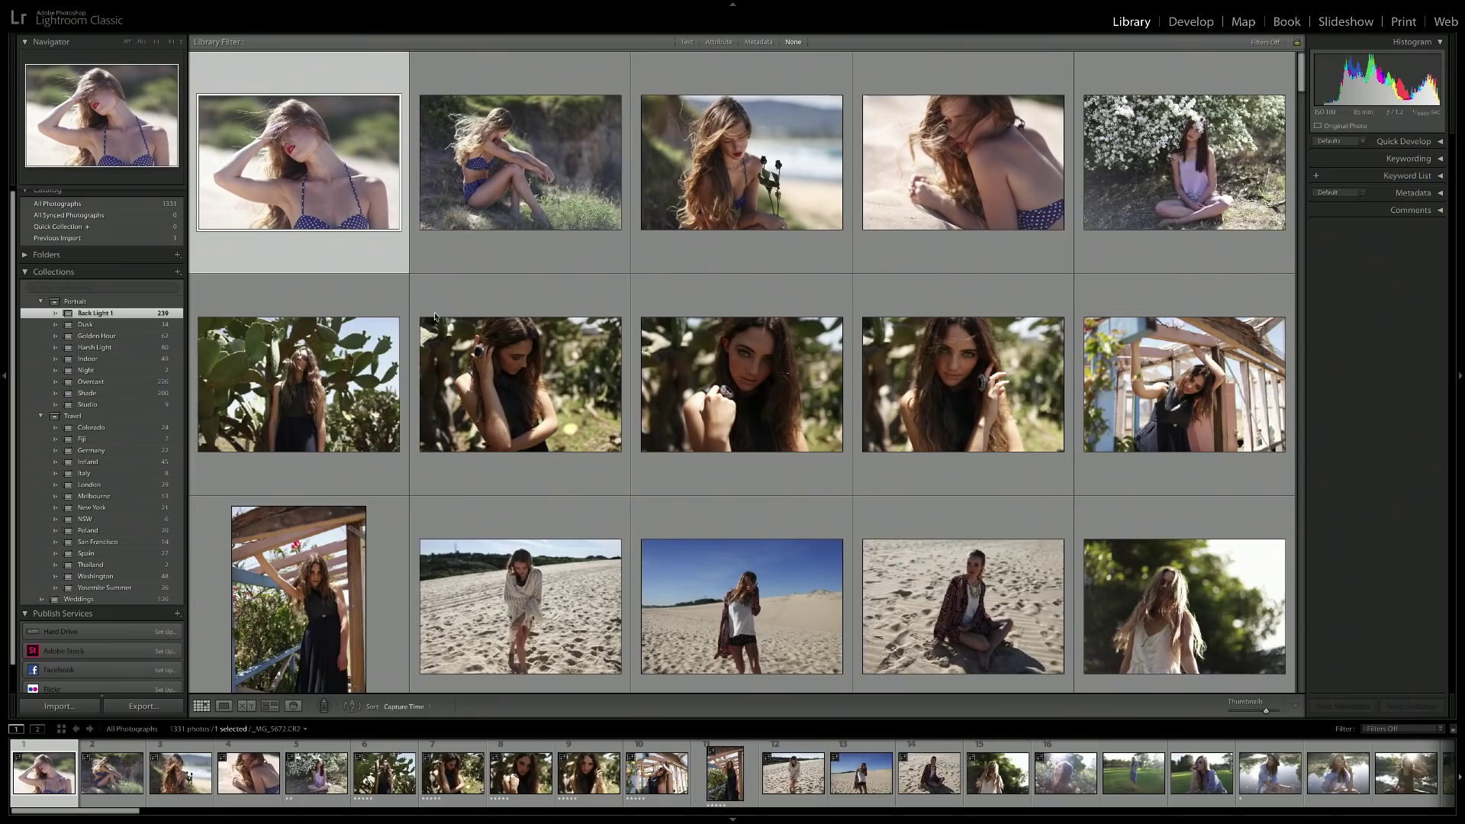
scroll(866, 305, "down", 5)
scroll(867, 308, "down", 10)
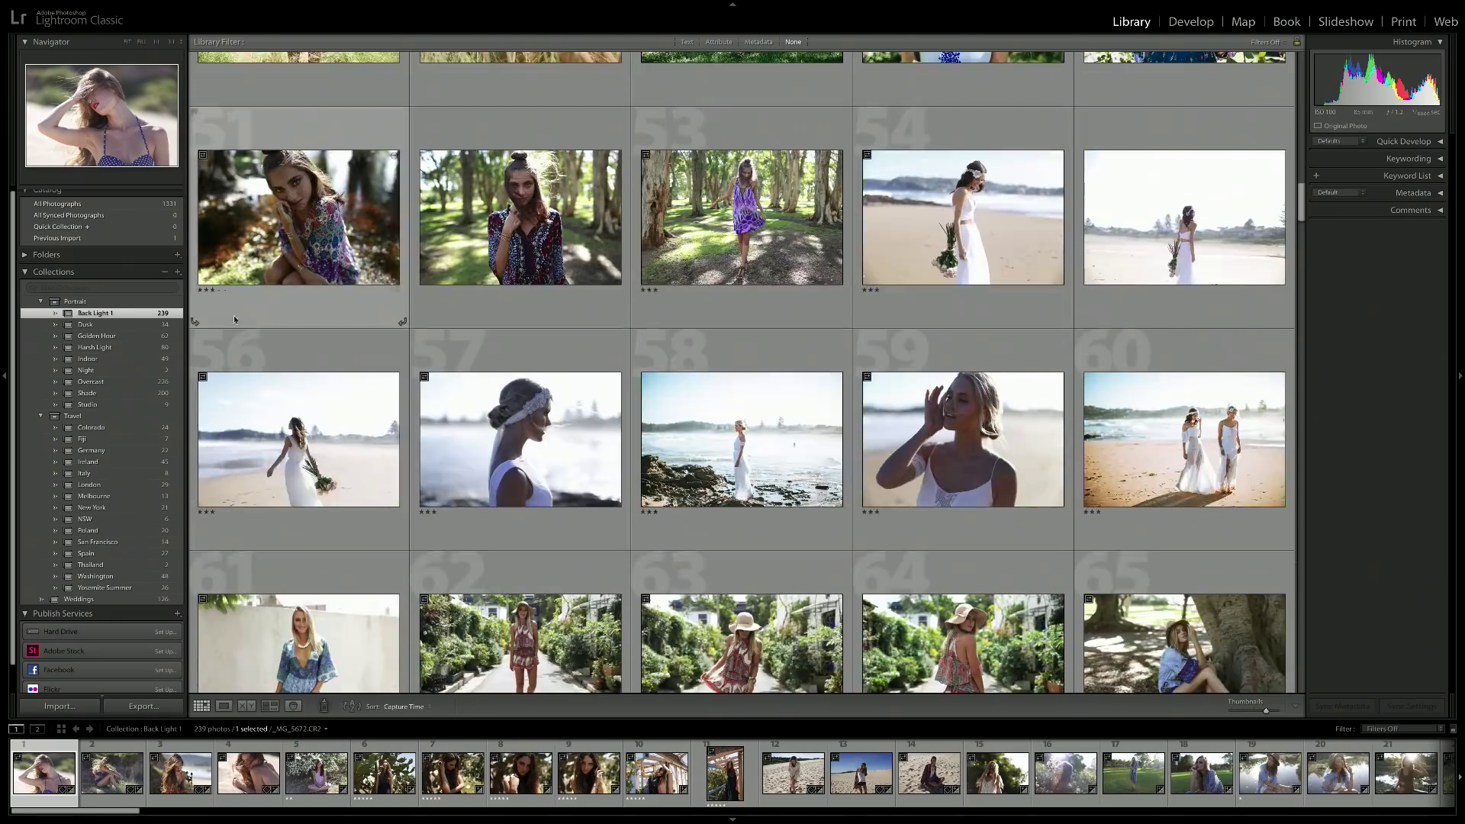
Browse the photos in the Dusk and Golden Hour portrait collections
left_click(86, 324)
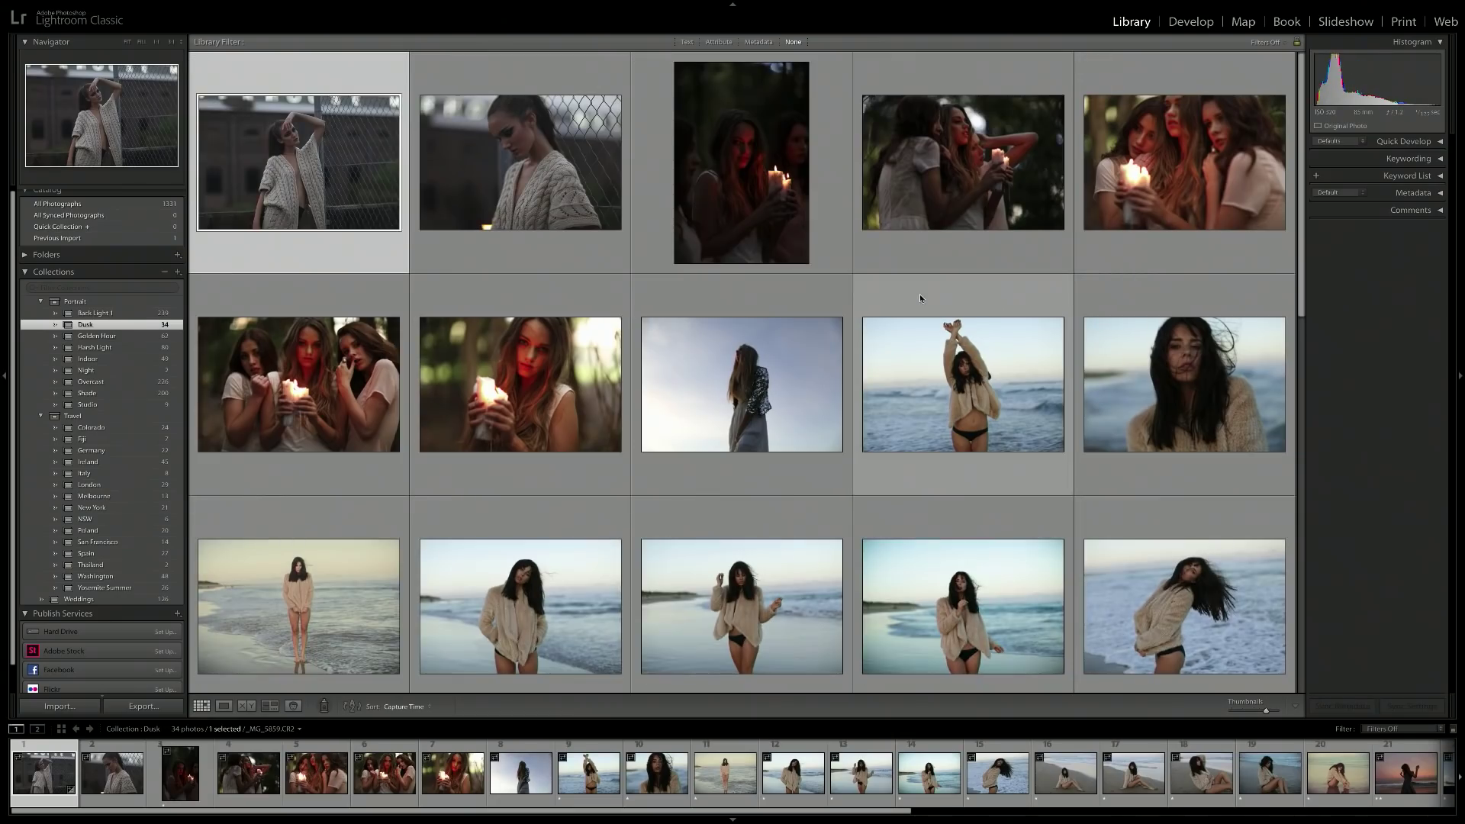
scroll(919, 294, "down", 8)
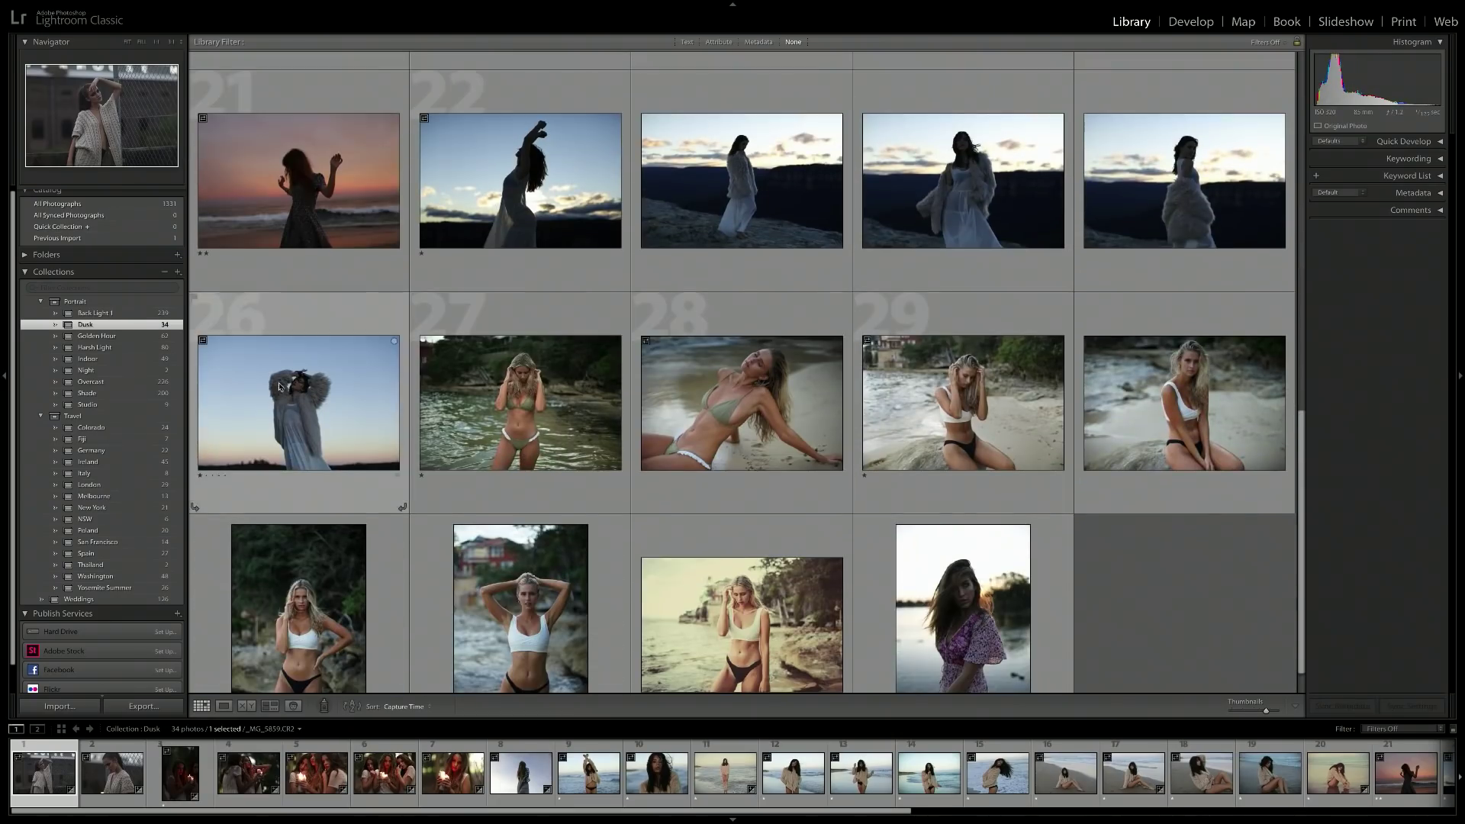
left_click(97, 336)
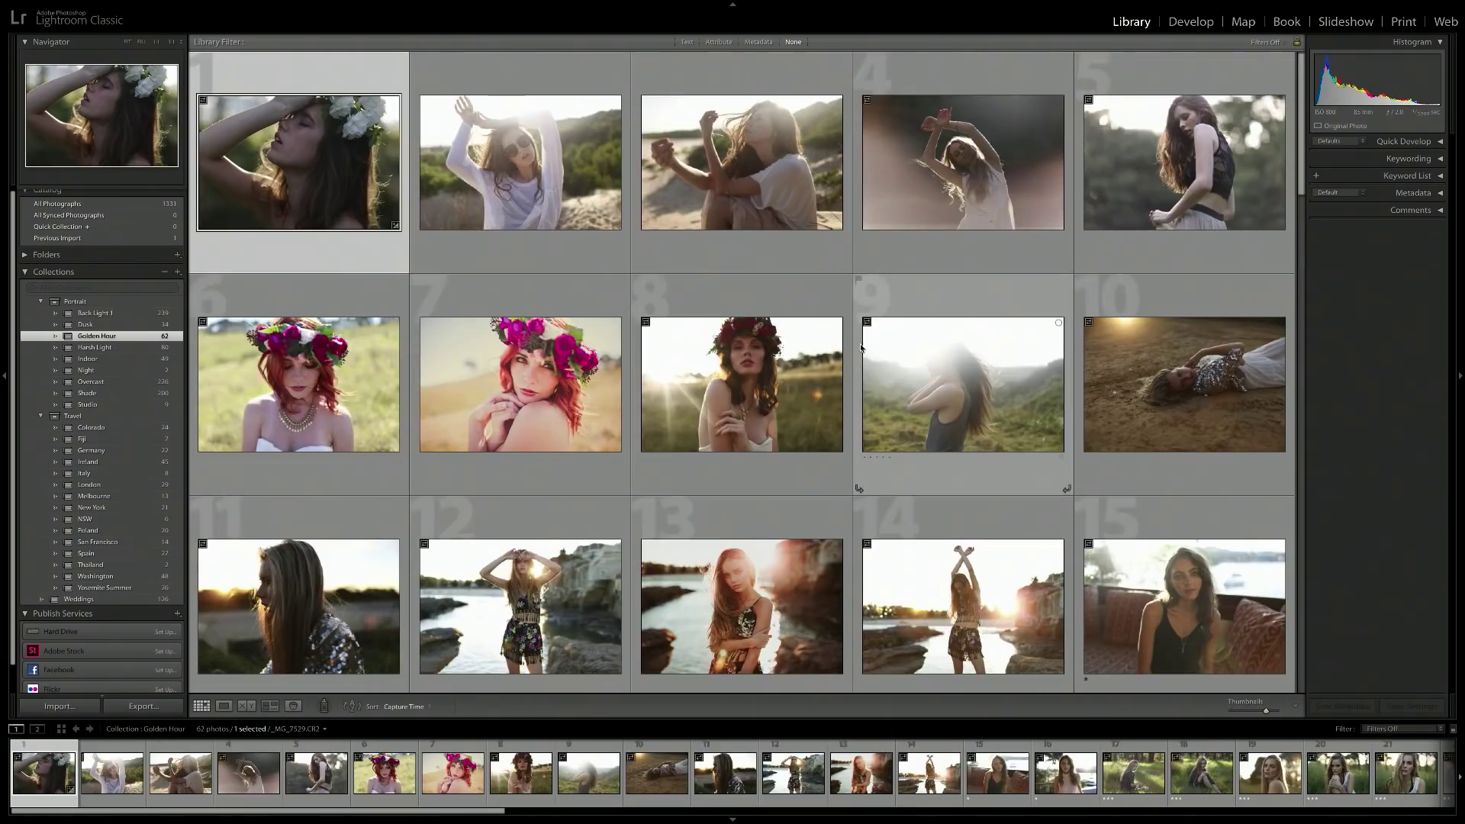
scroll(349, 399, "down", 8)
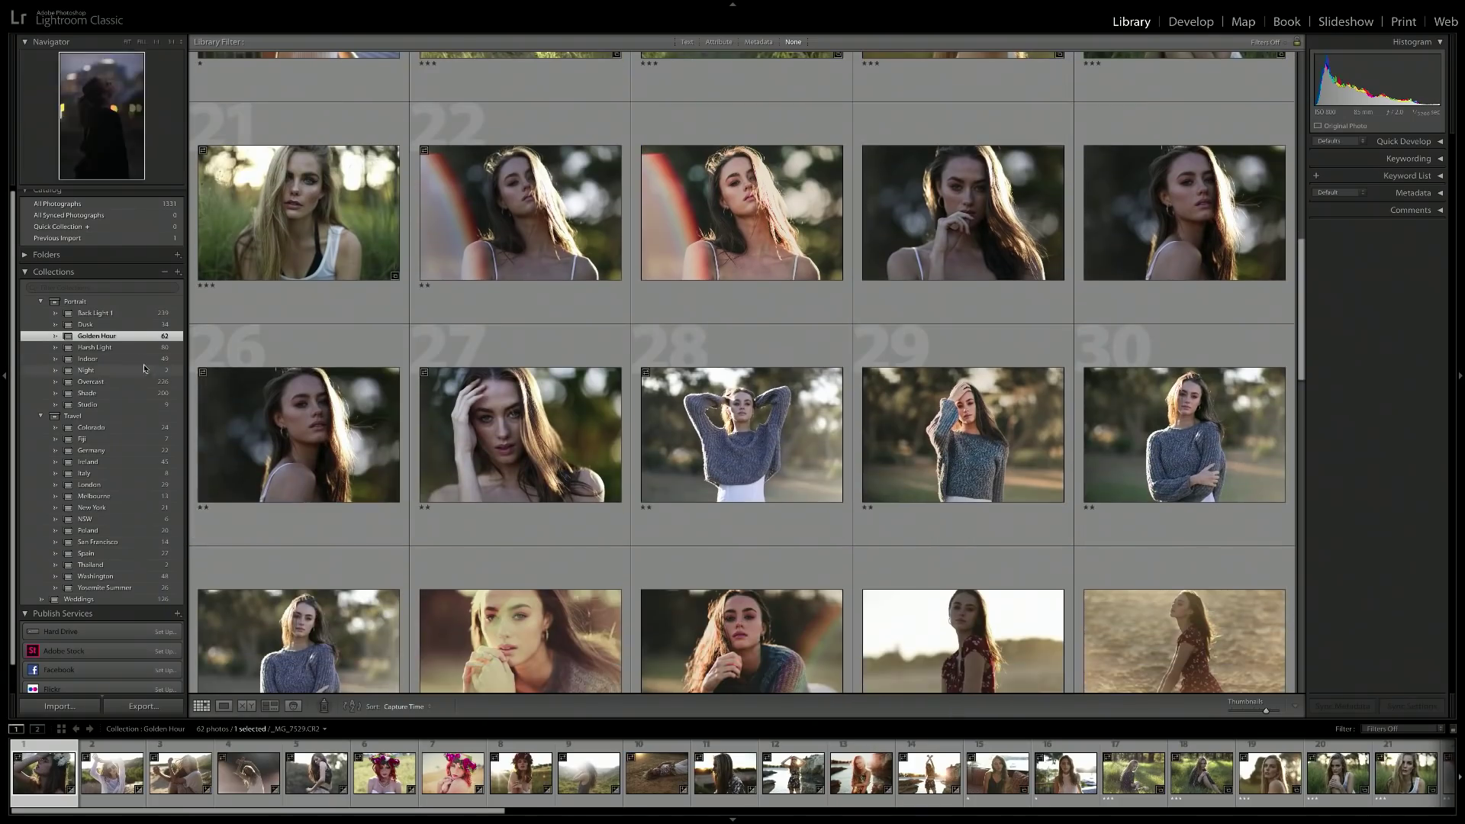
Browse the Indoor portrait collection, and view the Fiji and Washington collections in the Travel set
left_click(88, 359)
scroll(950, 353, "down", 1)
scroll(949, 348, "down", 10)
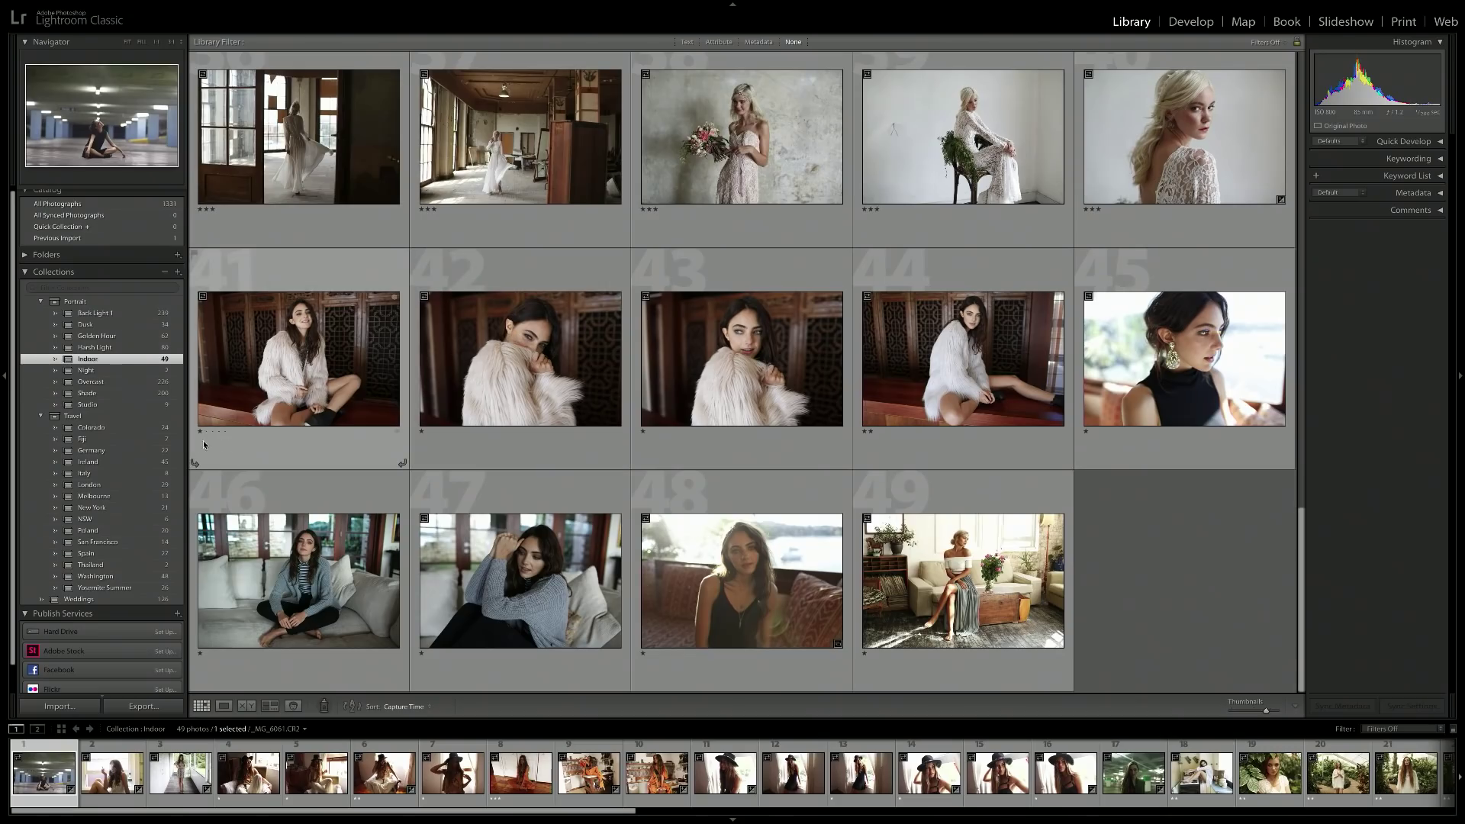
left_click(116, 443)
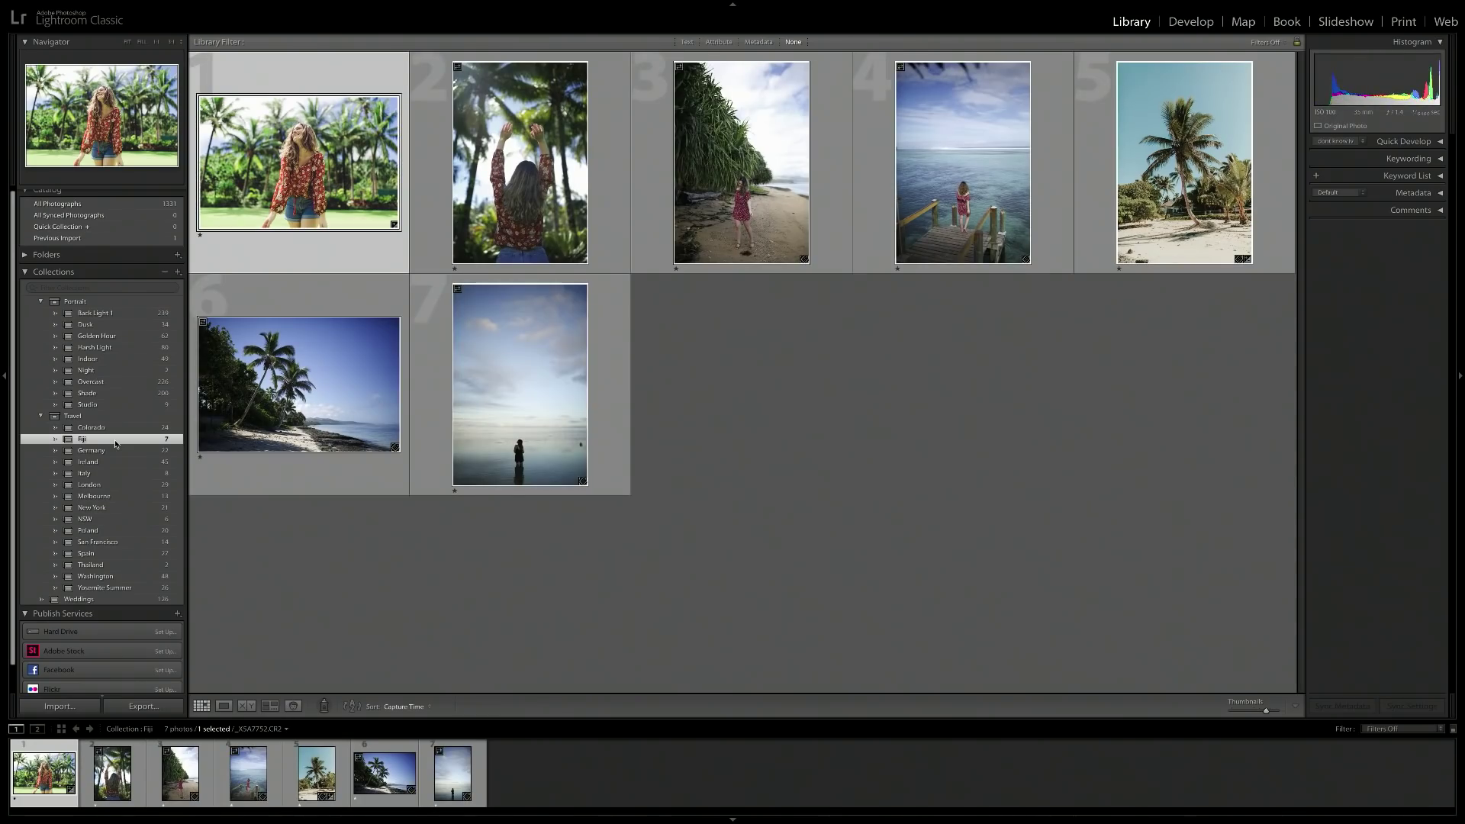
left_click(118, 579)
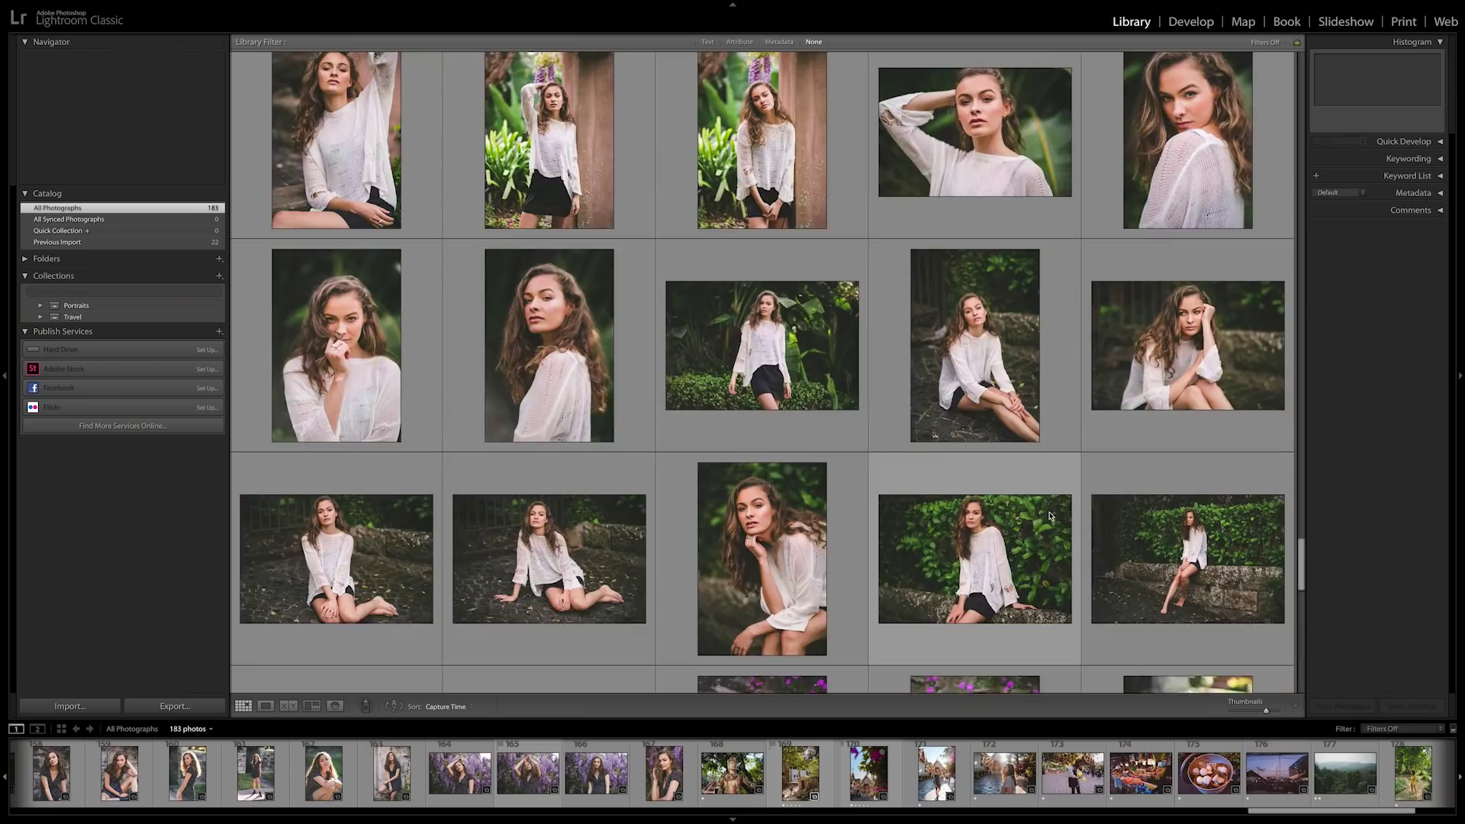
Select the first photo in the catalog and expand the Portraits and Travel collection sets
scroll(1050, 517, "up", 15)
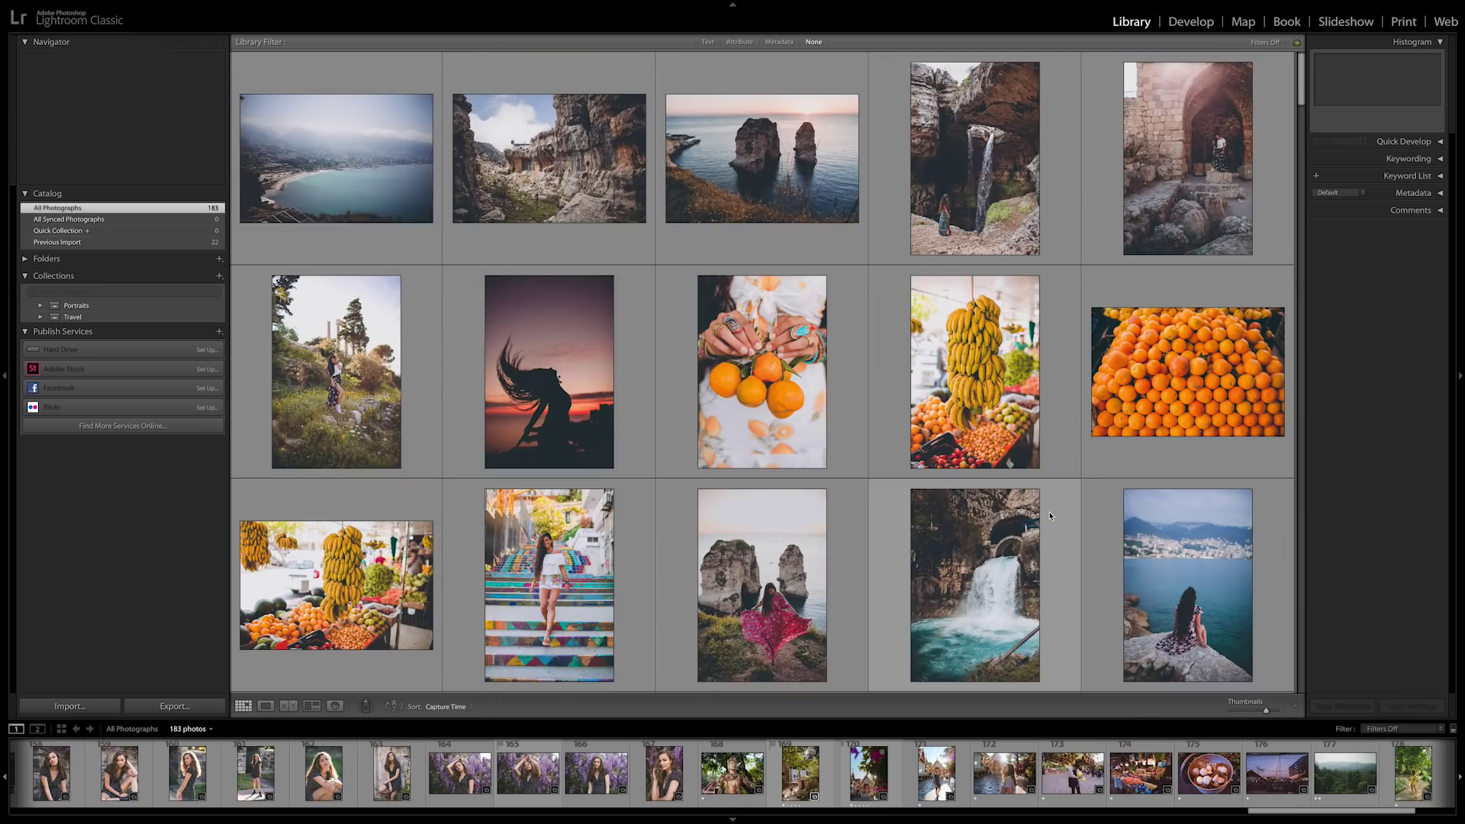
left_click(348, 222)
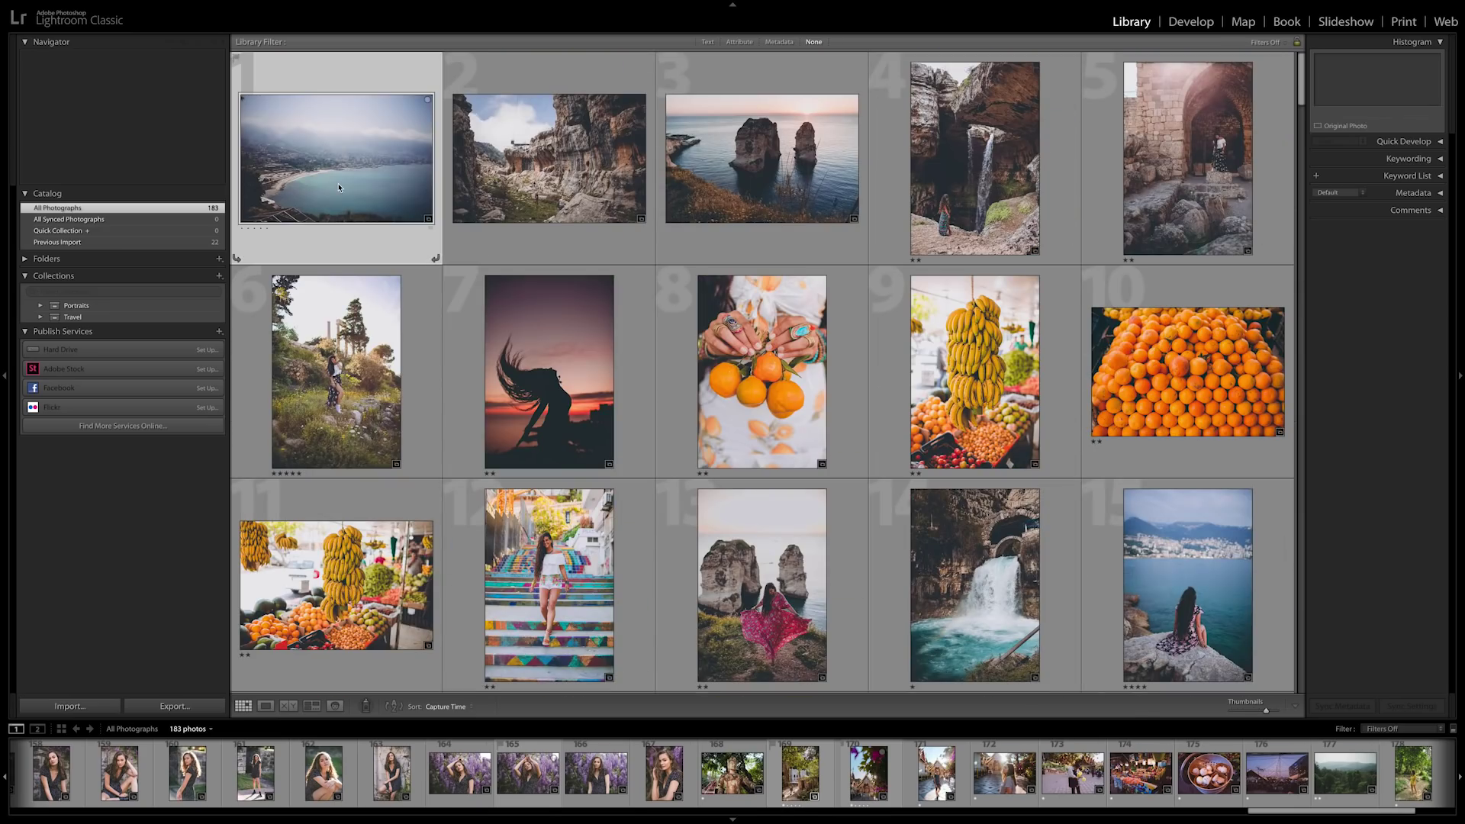
left_click(40, 305)
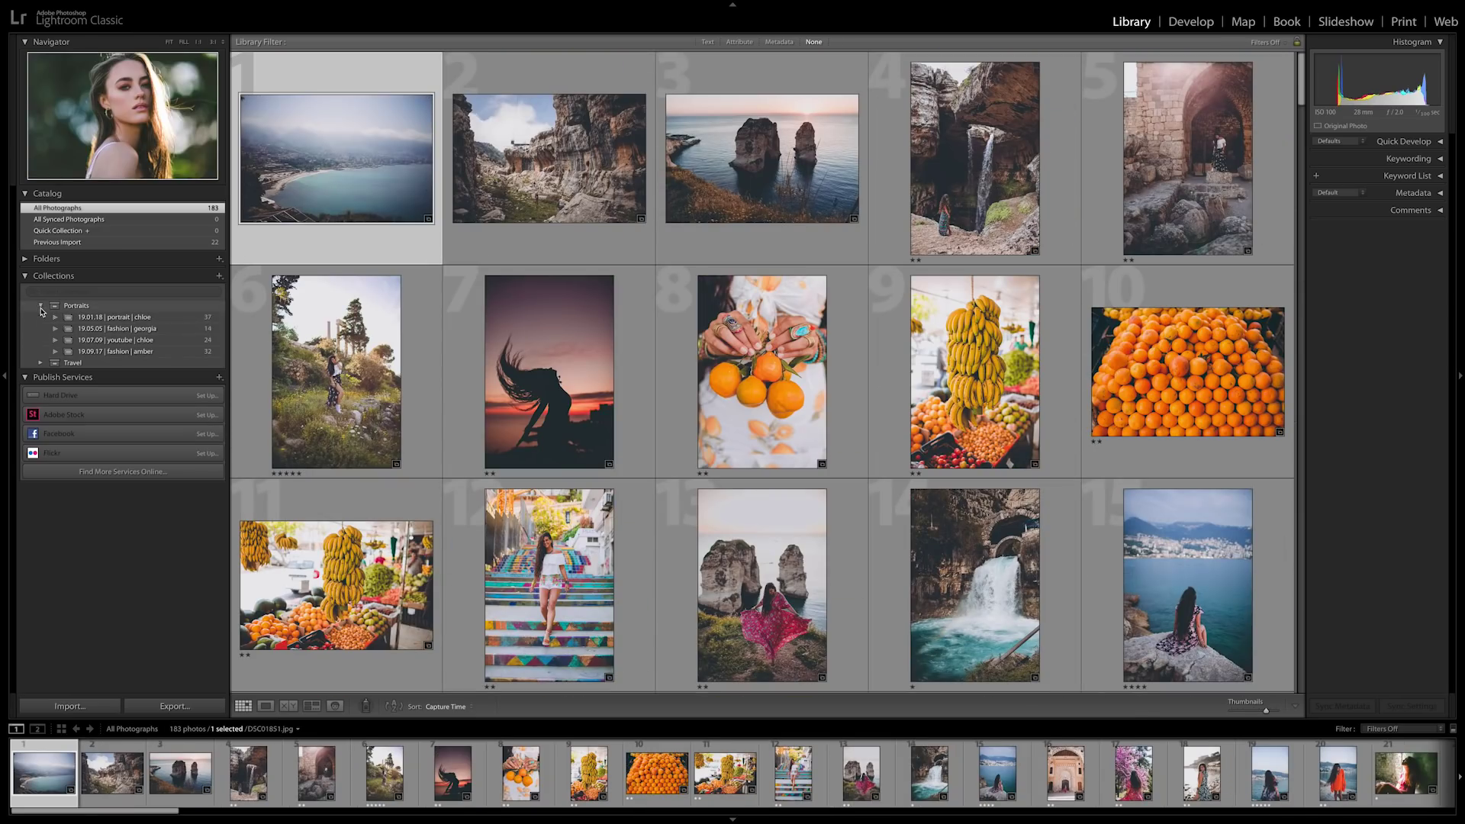
left_click(40, 363)
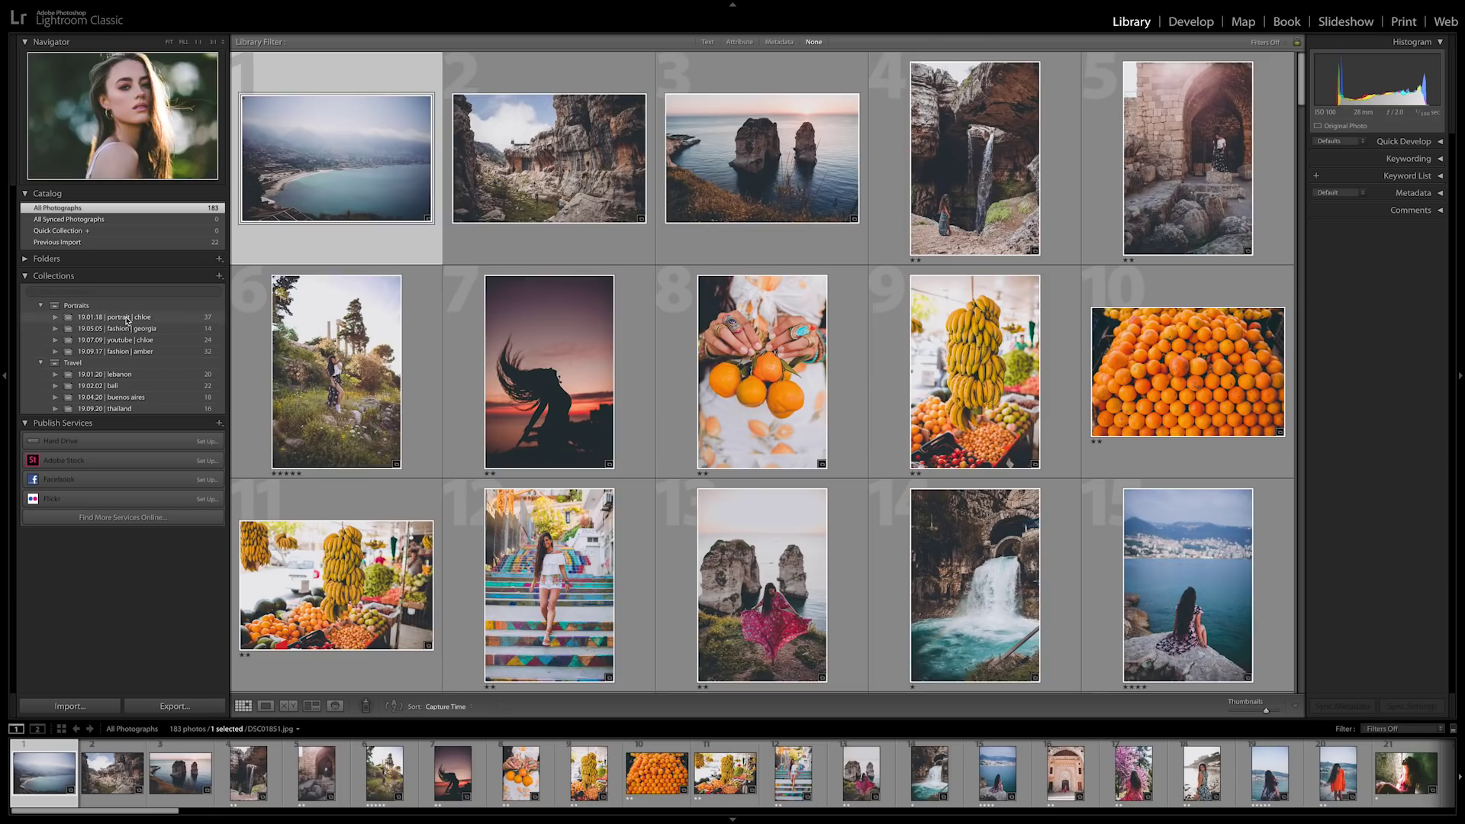
View each of the four dated shoot collections in the Portraits set, from 19.01.18 to 19.09.17
left_click(118, 316)
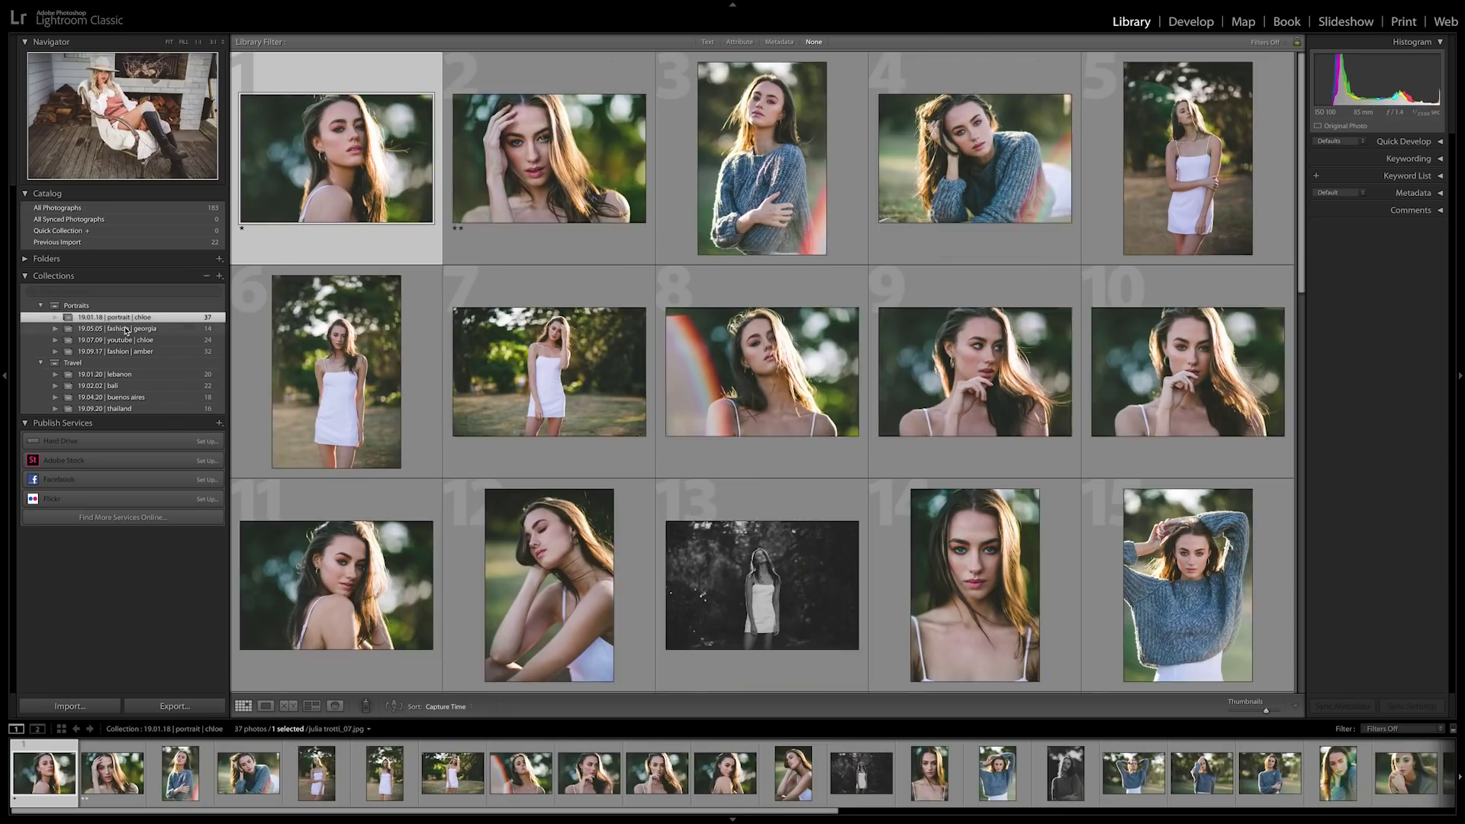
left_click(126, 330)
left_click(126, 340)
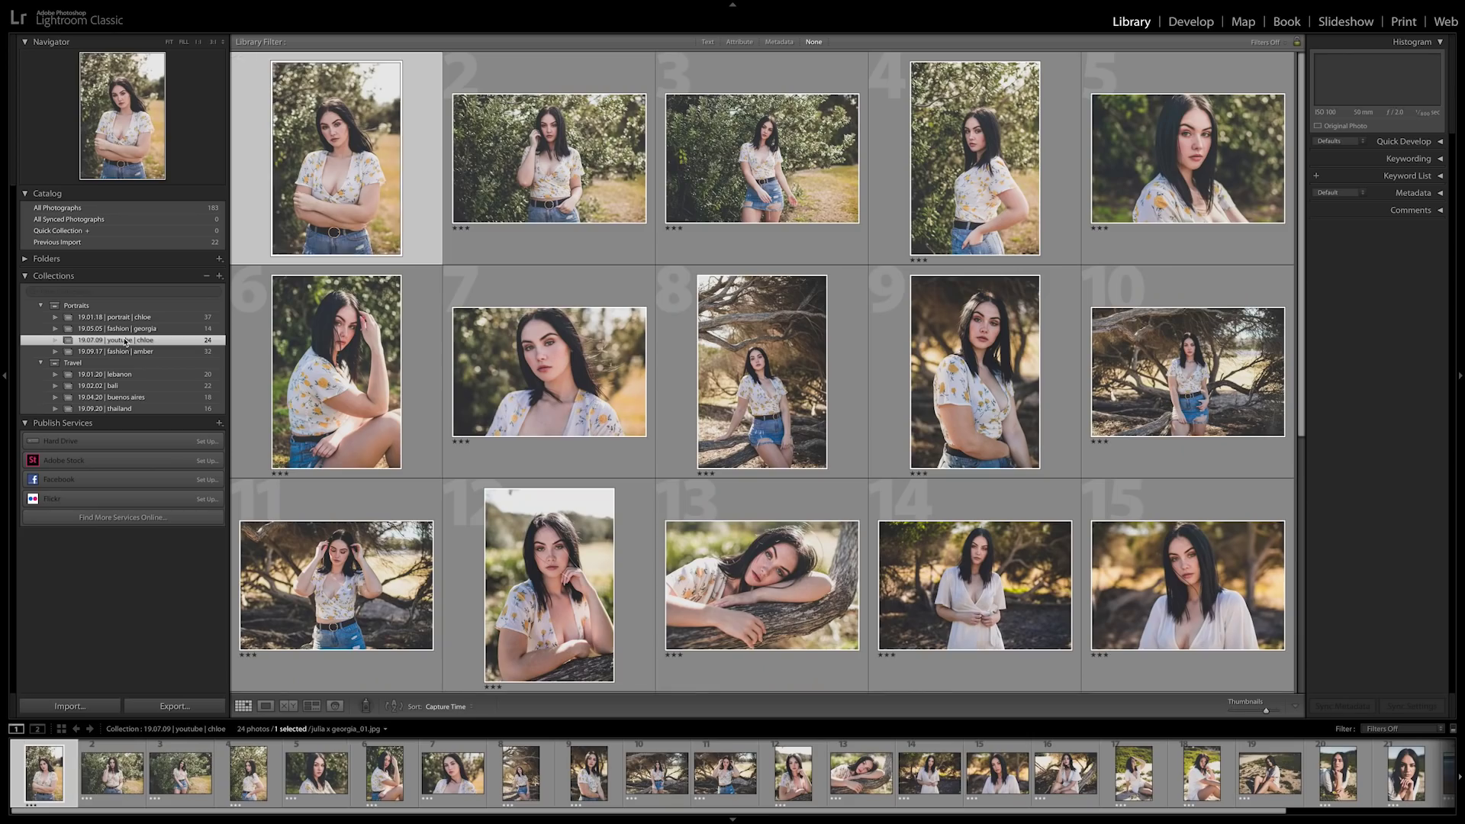
left_click(126, 352)
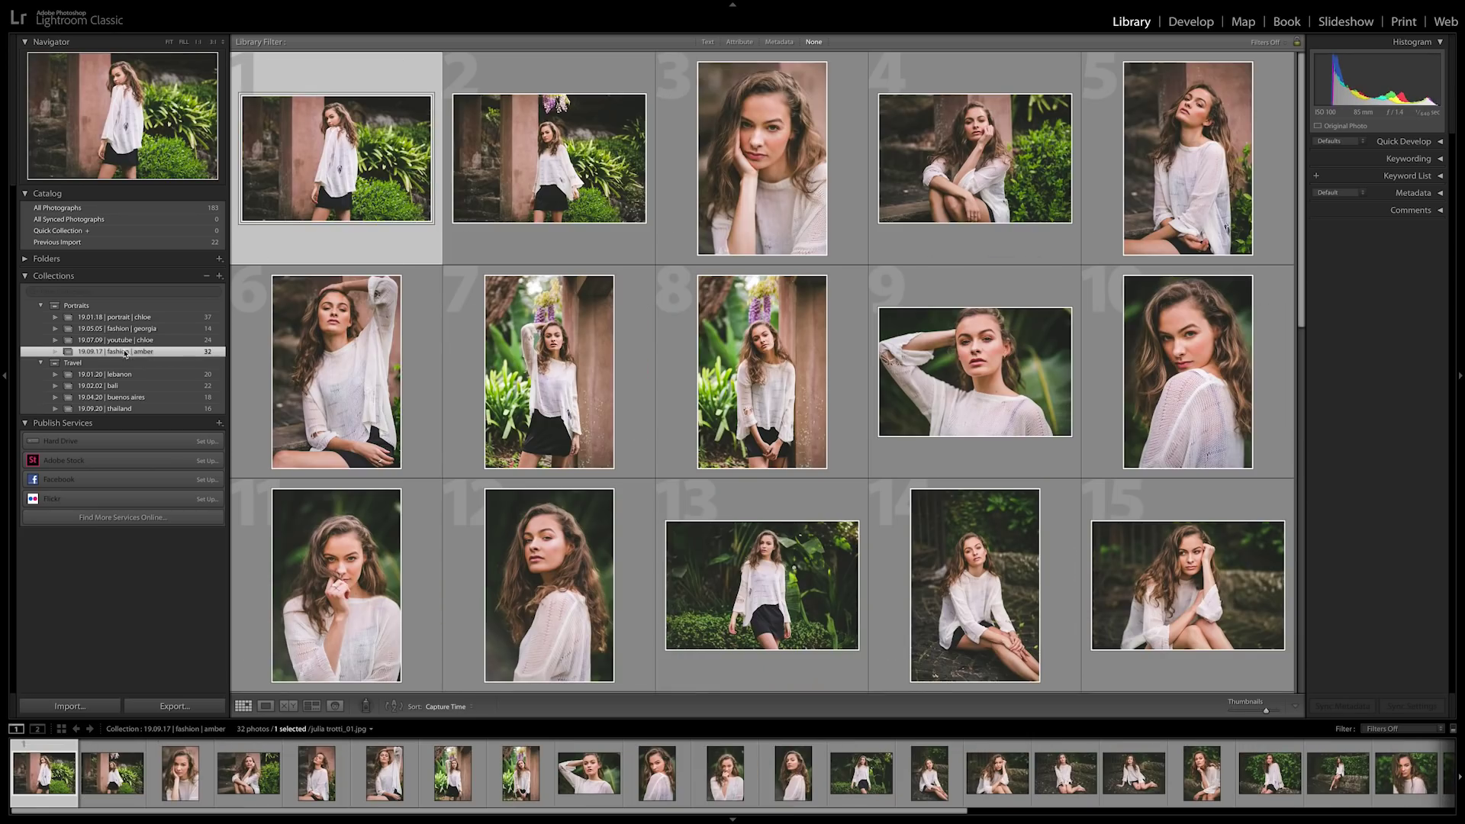
View the Lebanon, Bali, Buenos Aires and Thailand collections in the Travel set one after another
left_click(121, 376)
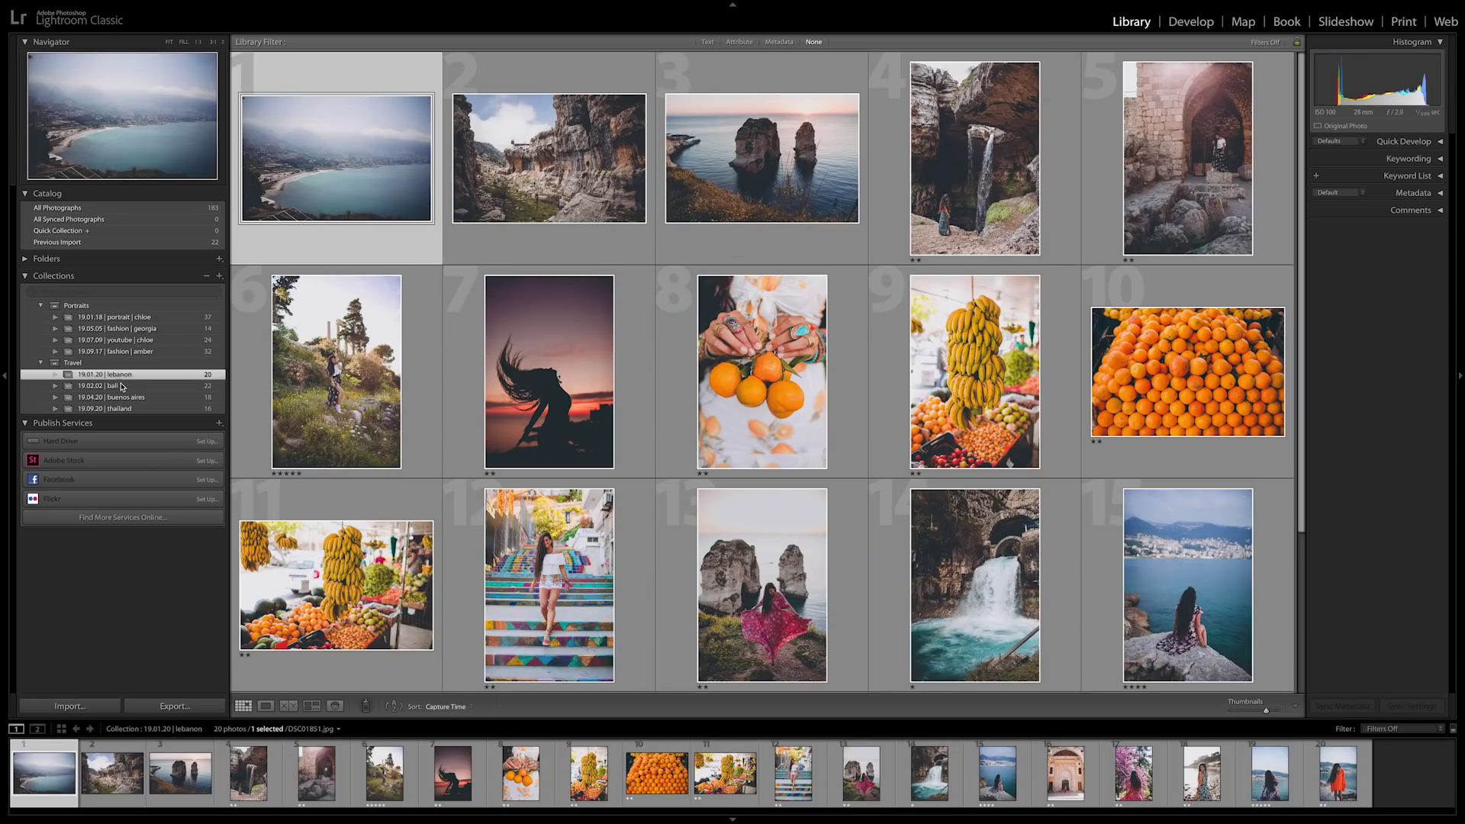
left_click(122, 386)
left_click(124, 397)
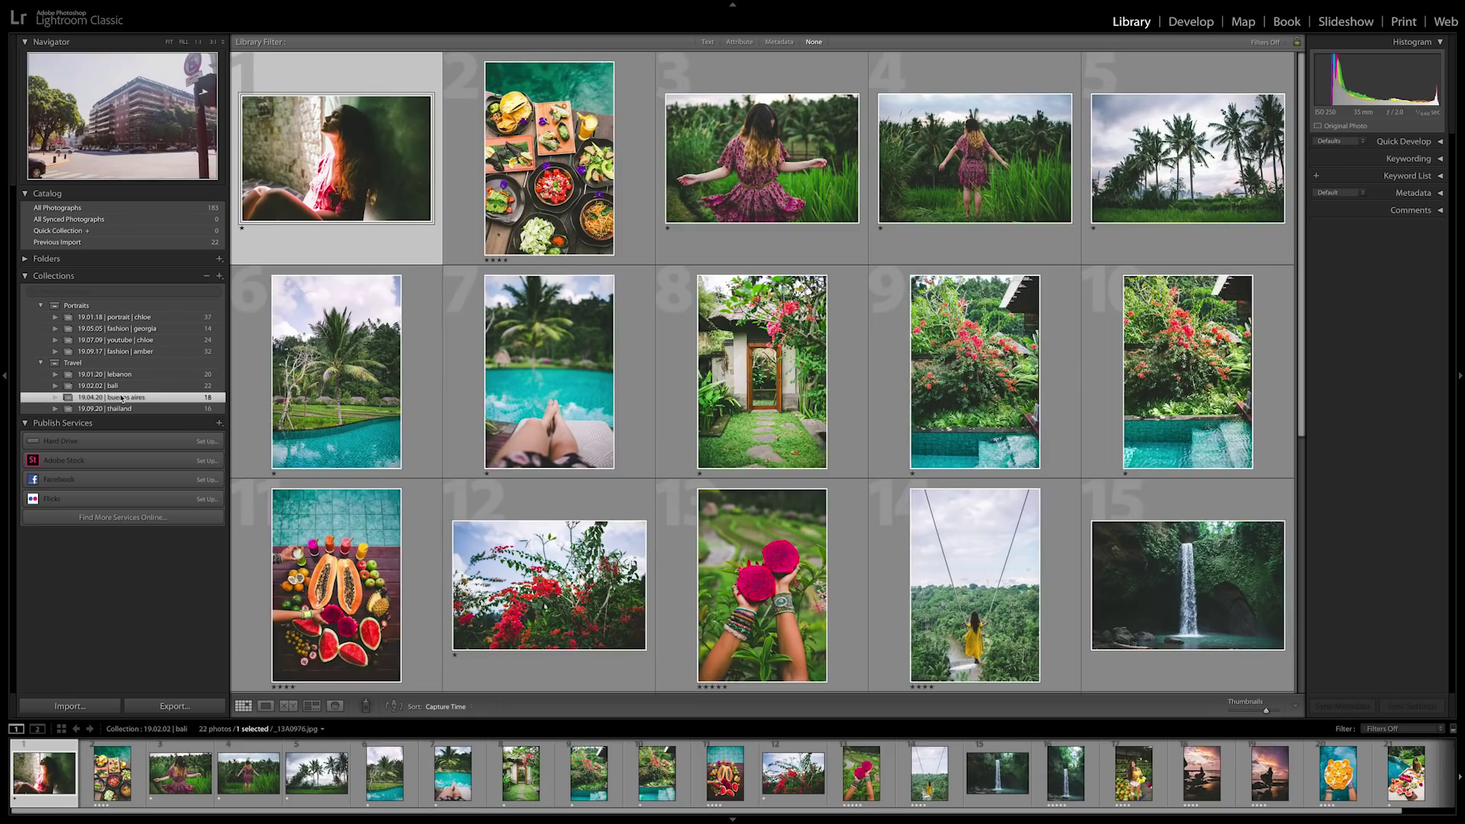
left_click(126, 409)
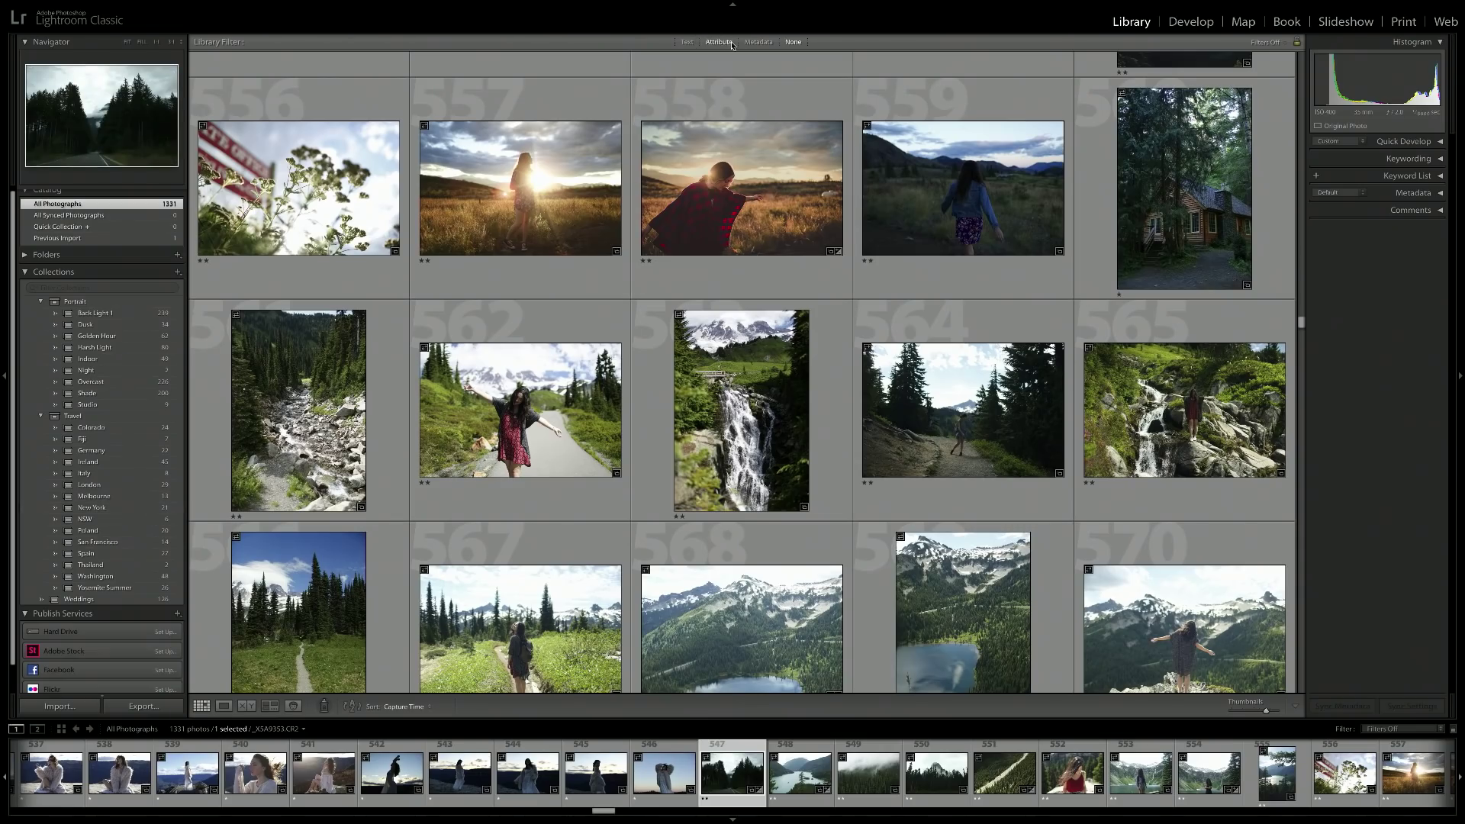
Filter all photographs by the metadata keyword "beach" and browse the filtered photos
left_click(758, 43)
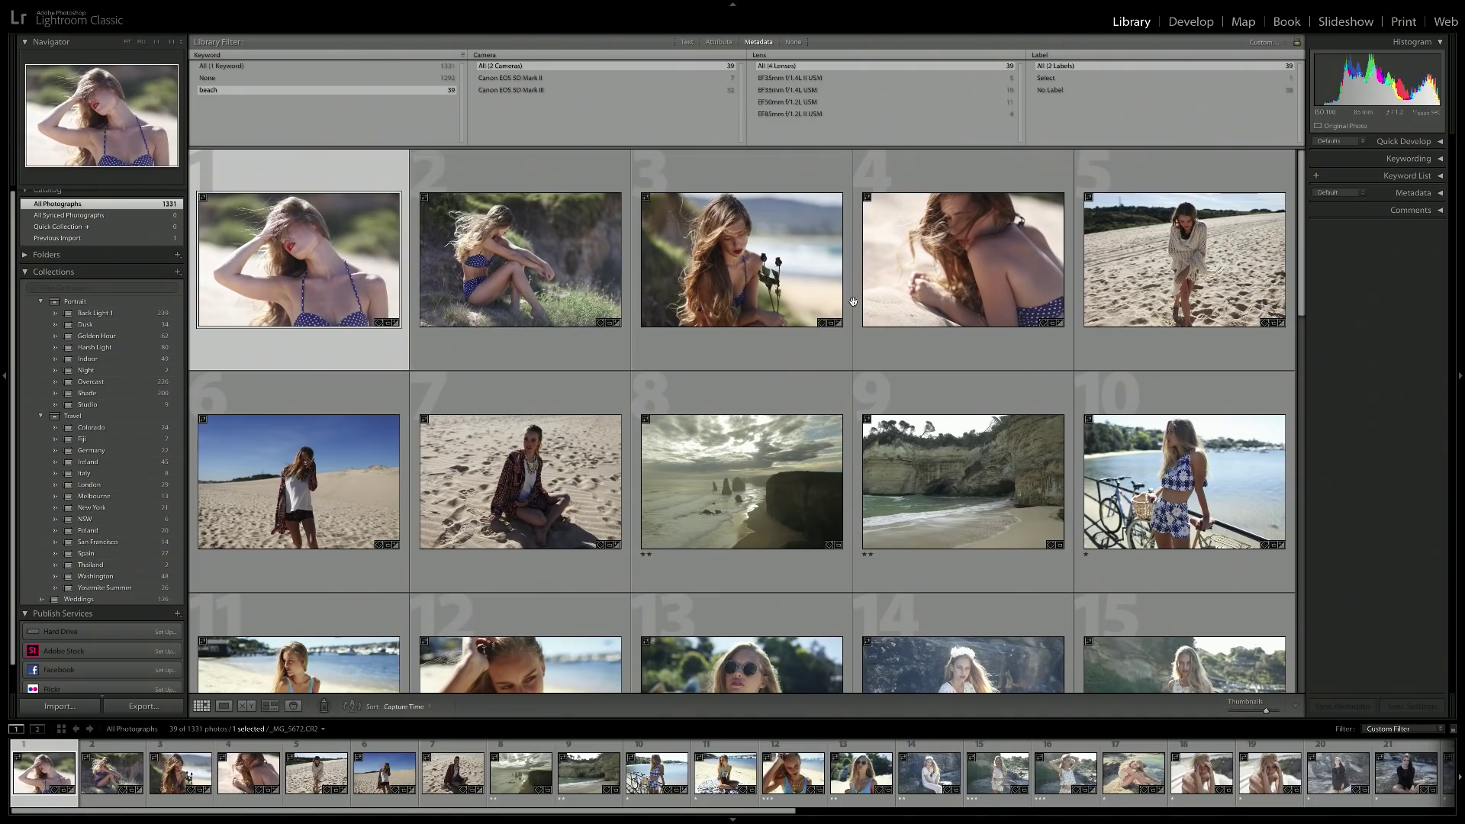
scroll(854, 301, "down", 4)
scroll(854, 301, "down", 10)
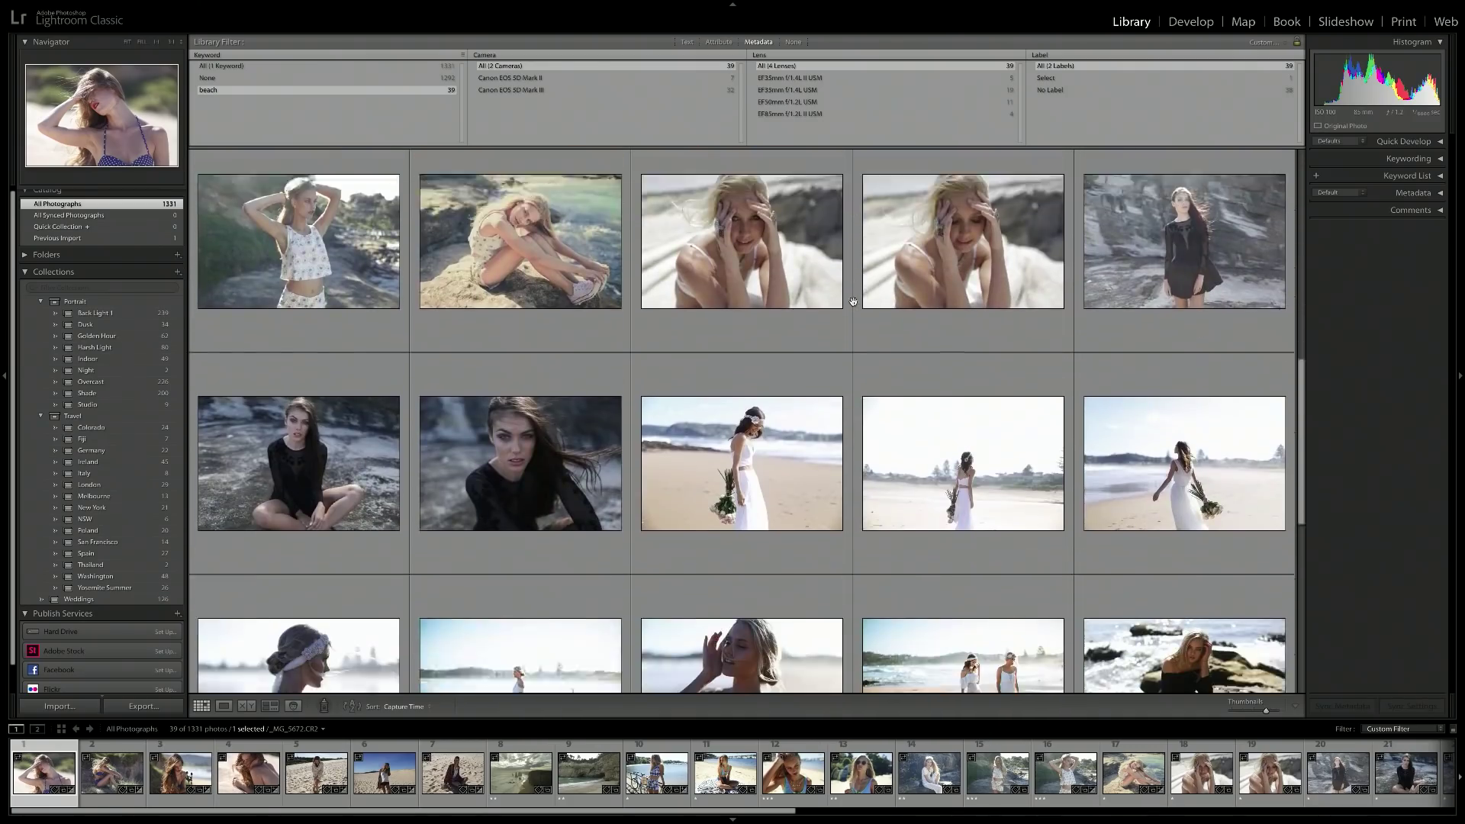
scroll(853, 302, "down", 2)
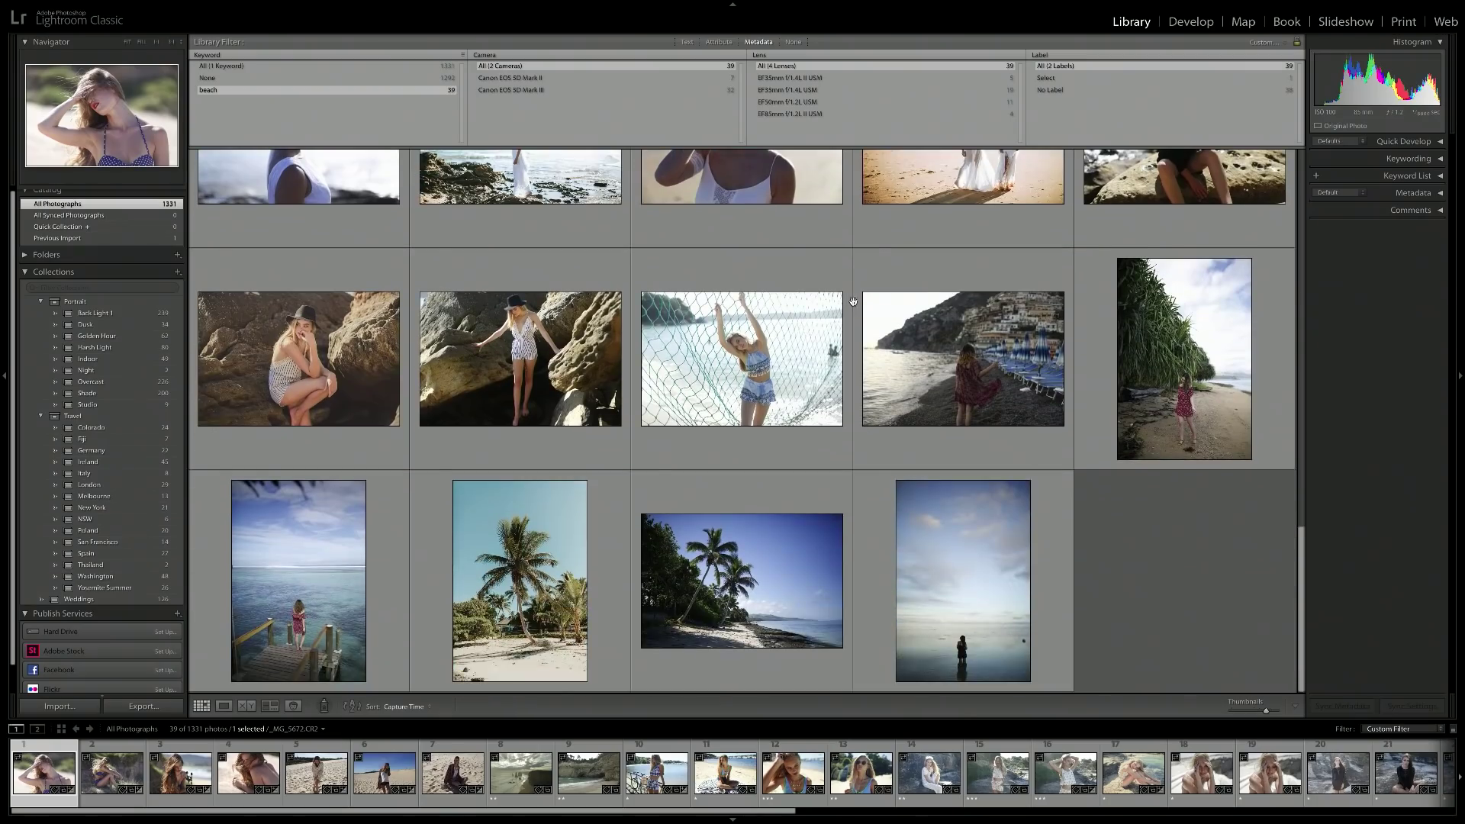